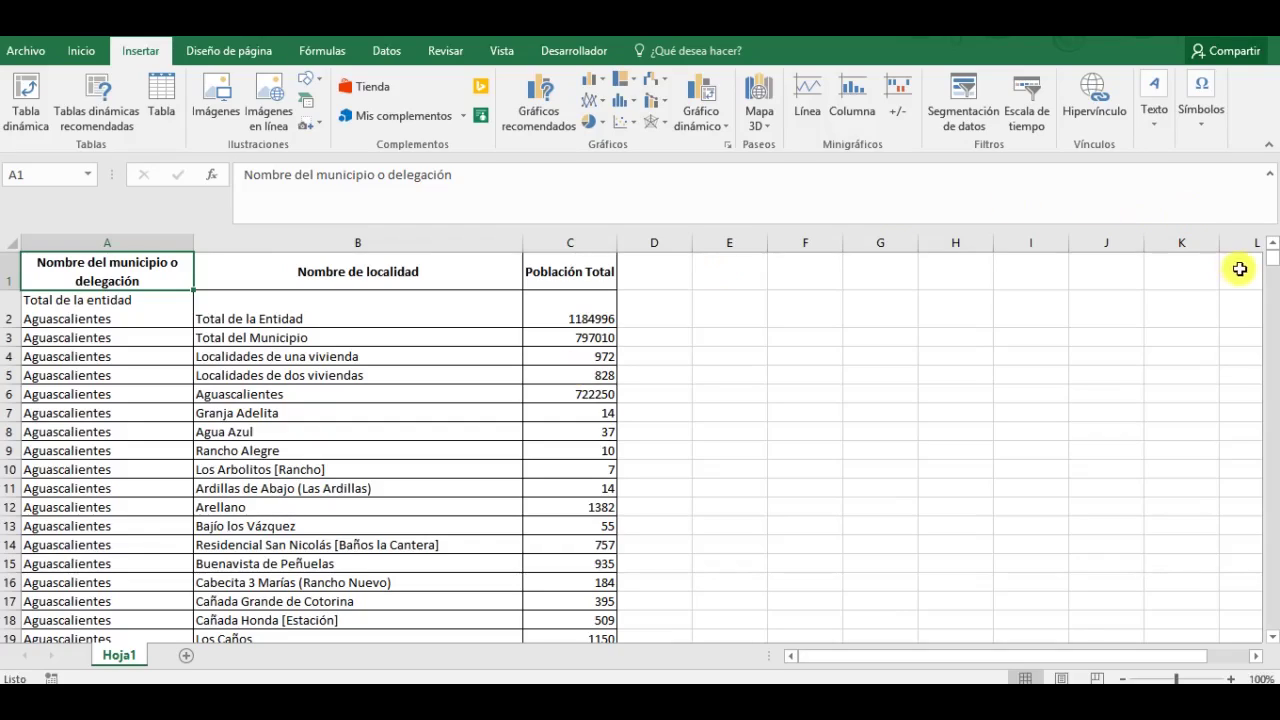
Step: Select all the data and insert the recommended pivot table summing Población Total by municipality
{"action": "left_click_drag", "start_coordinate": [1274, 262], "coordinate": [1273, 620]}
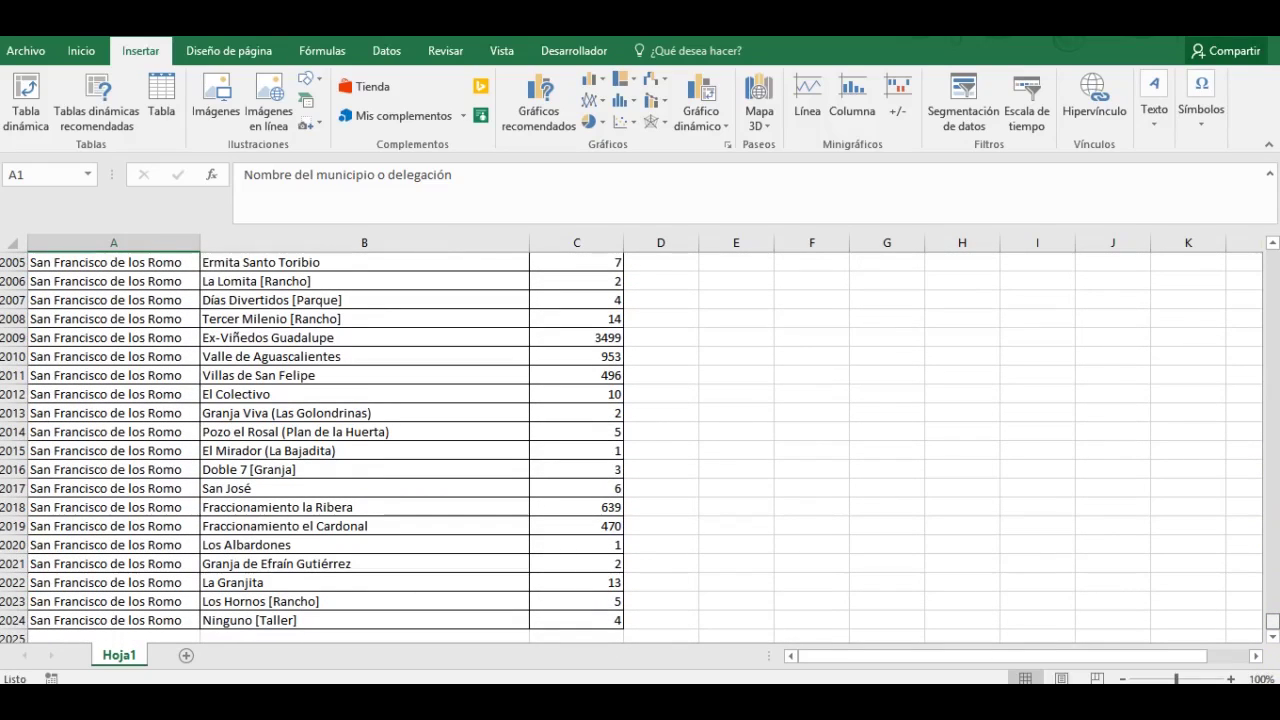
{"action": "left_click_drag", "start_coordinate": [1273, 620], "coordinate": [1271, 252]}
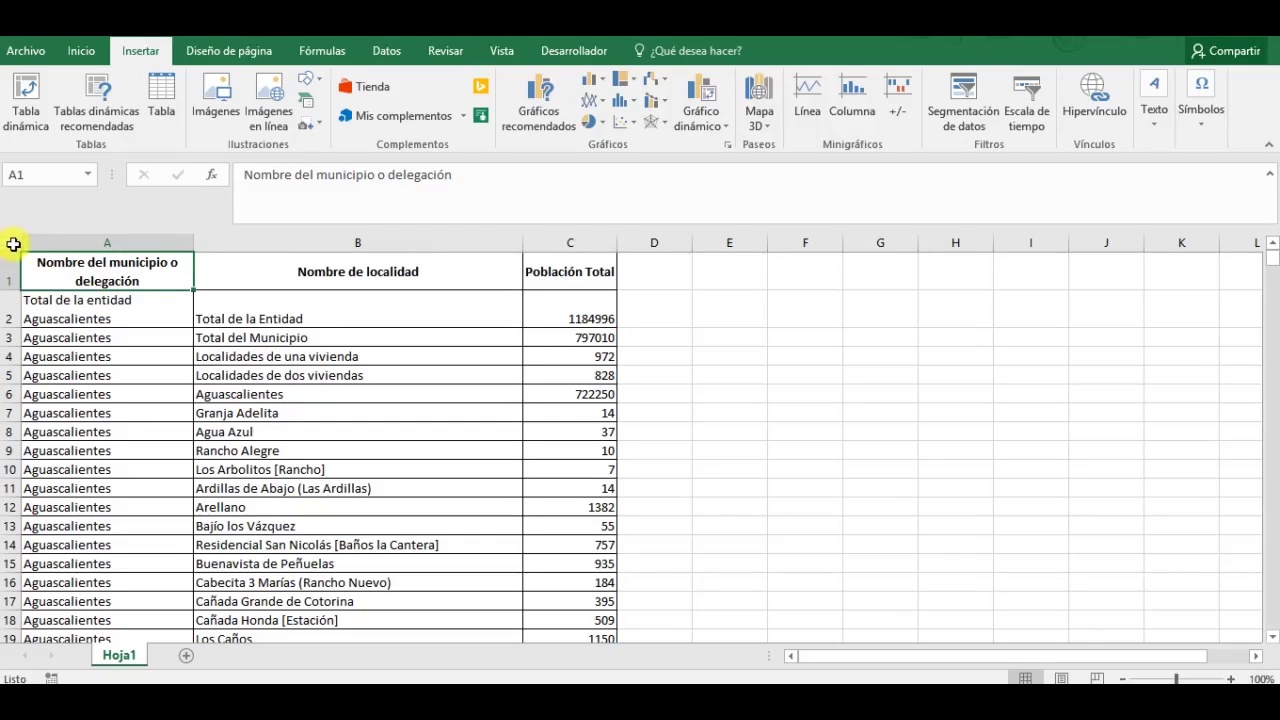
{"action": "left_click", "coordinate": [10, 245]}
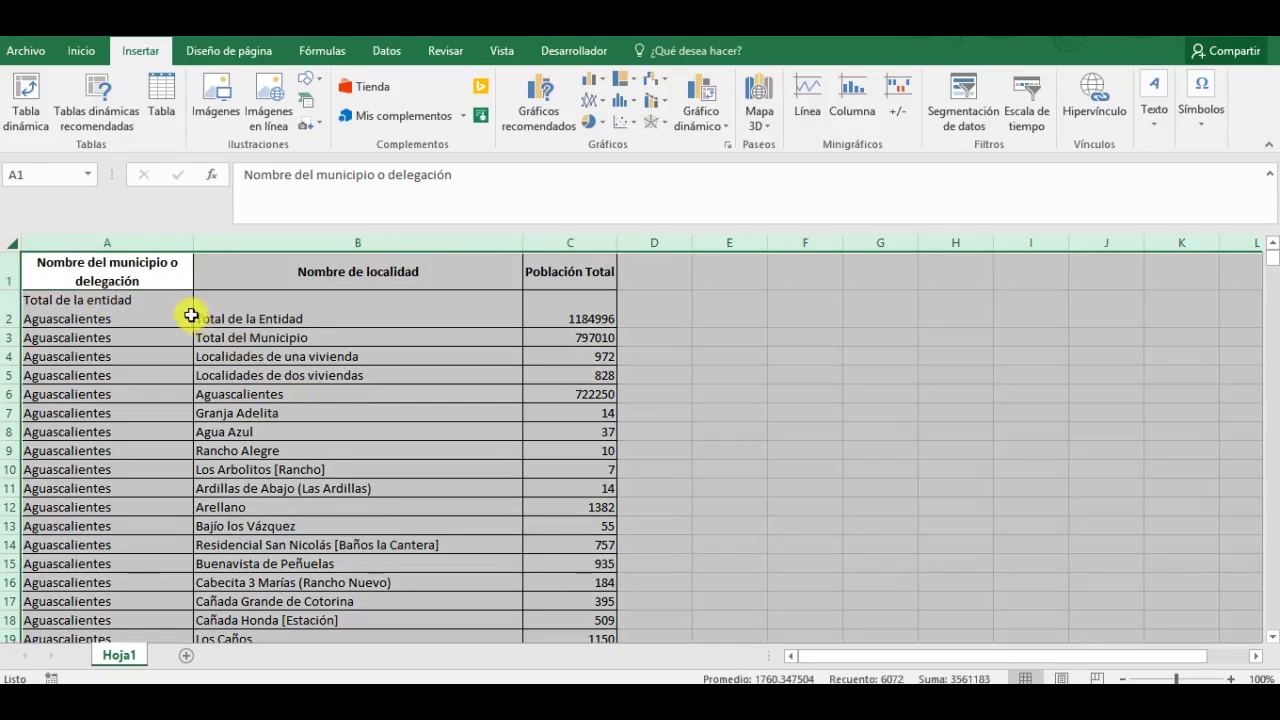
{"action": "left_click", "coordinate": [94, 100]}
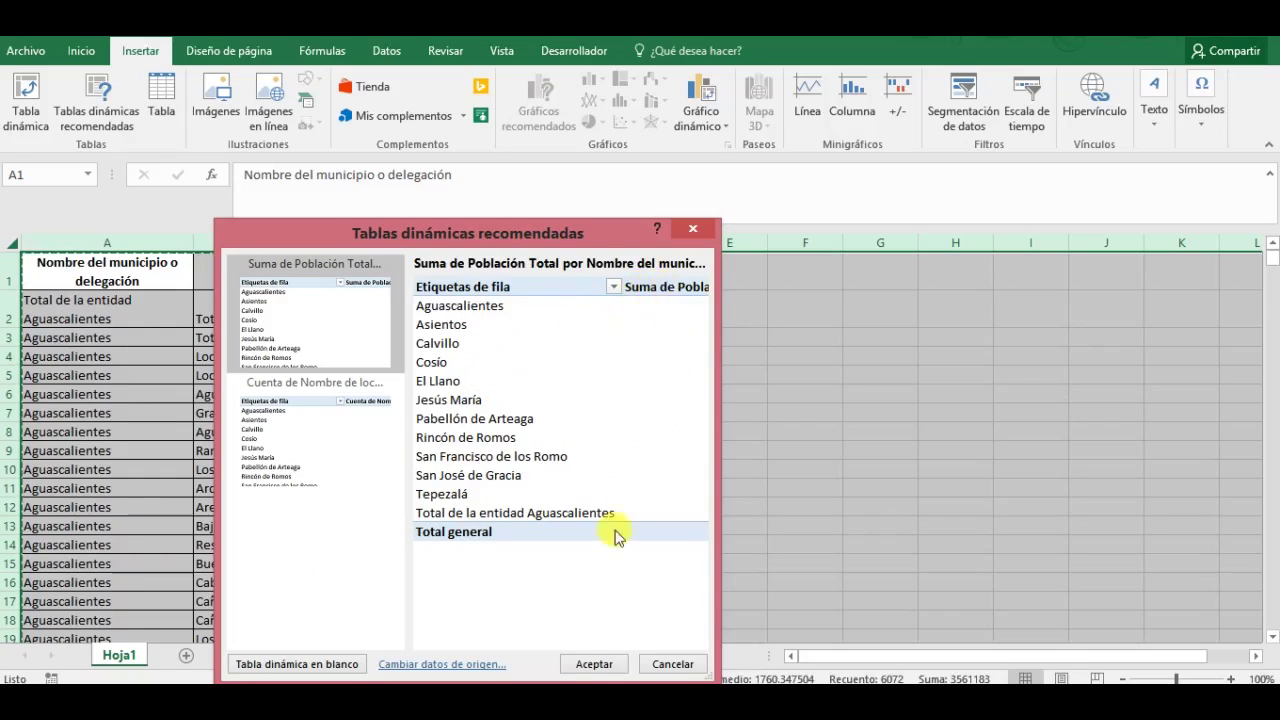
{"action": "left_click", "coordinate": [598, 665]}
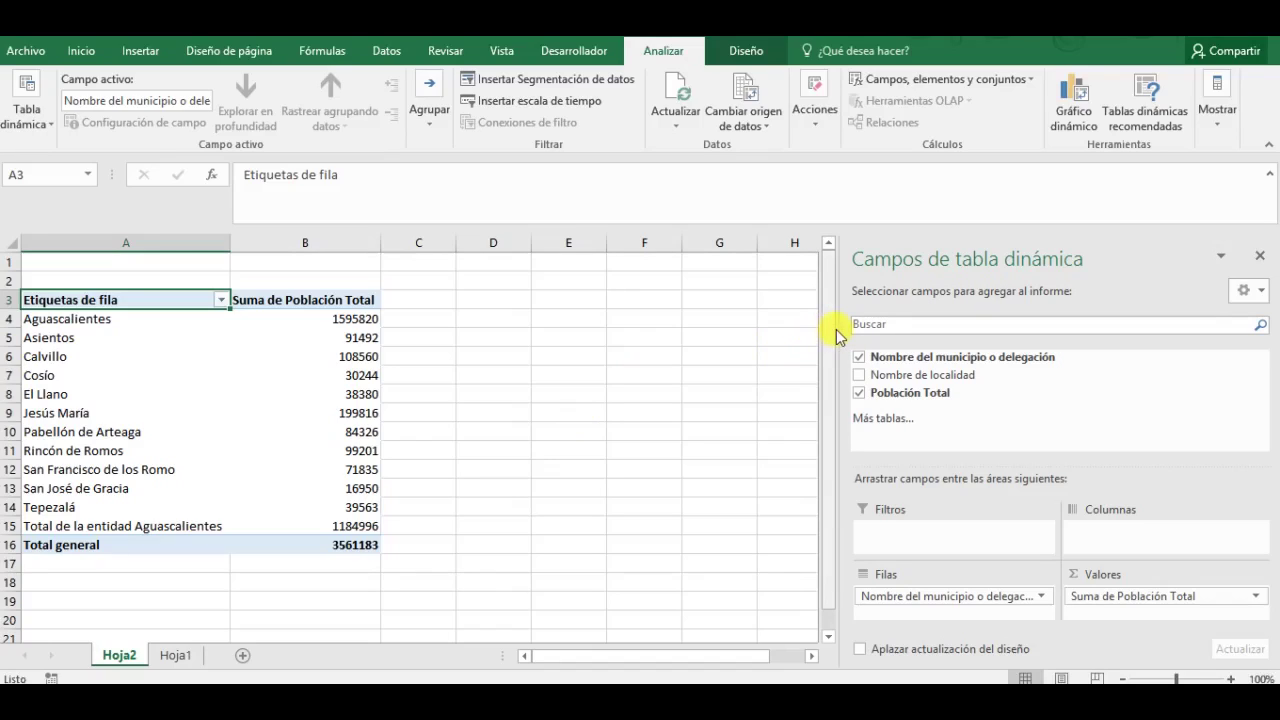
Step: Add Nombre de localidad to the pivot rows so localities nest under each municipality
{"action": "mouse_move", "coordinate": [836, 329]}
{"action": "left_mouse_down"}
{"action": "mouse_move", "coordinate": [658, 318]}
{"action": "mouse_move", "coordinate": [830, 327]}
{"action": "mouse_move", "coordinate": [813, 339]}
{"action": "left_mouse_up"}
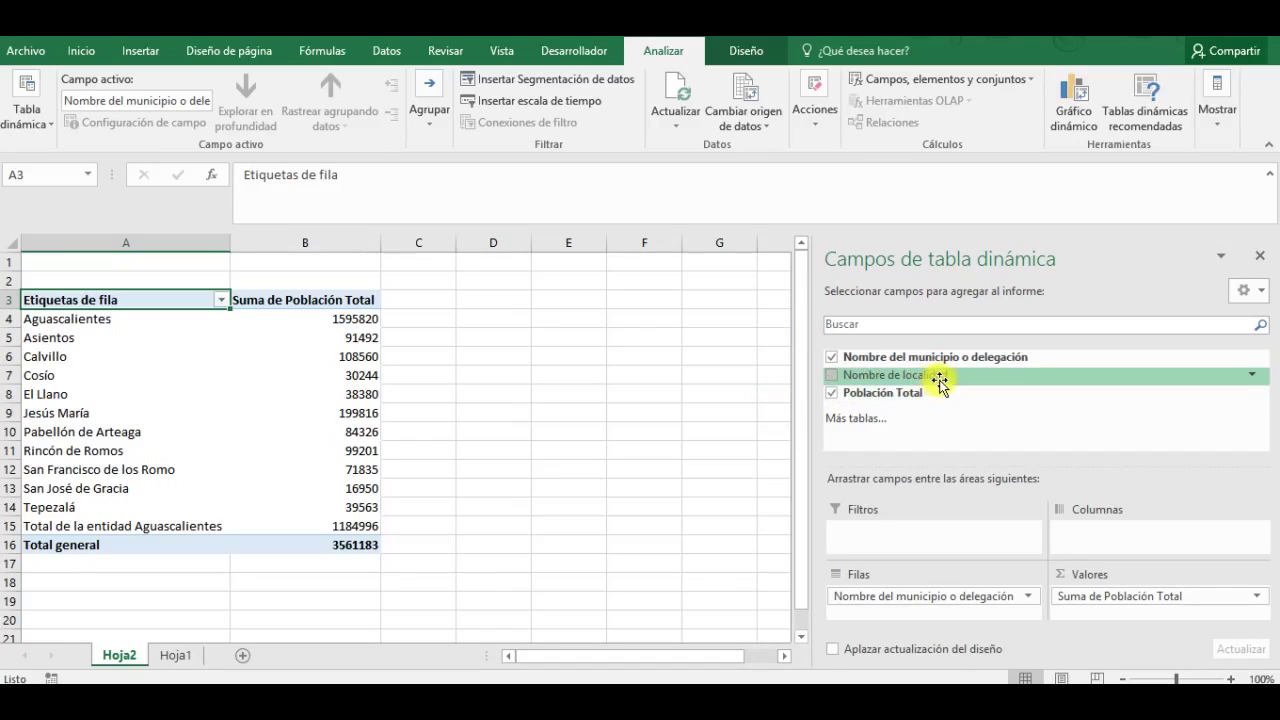
{"action": "left_click", "coordinate": [833, 378]}
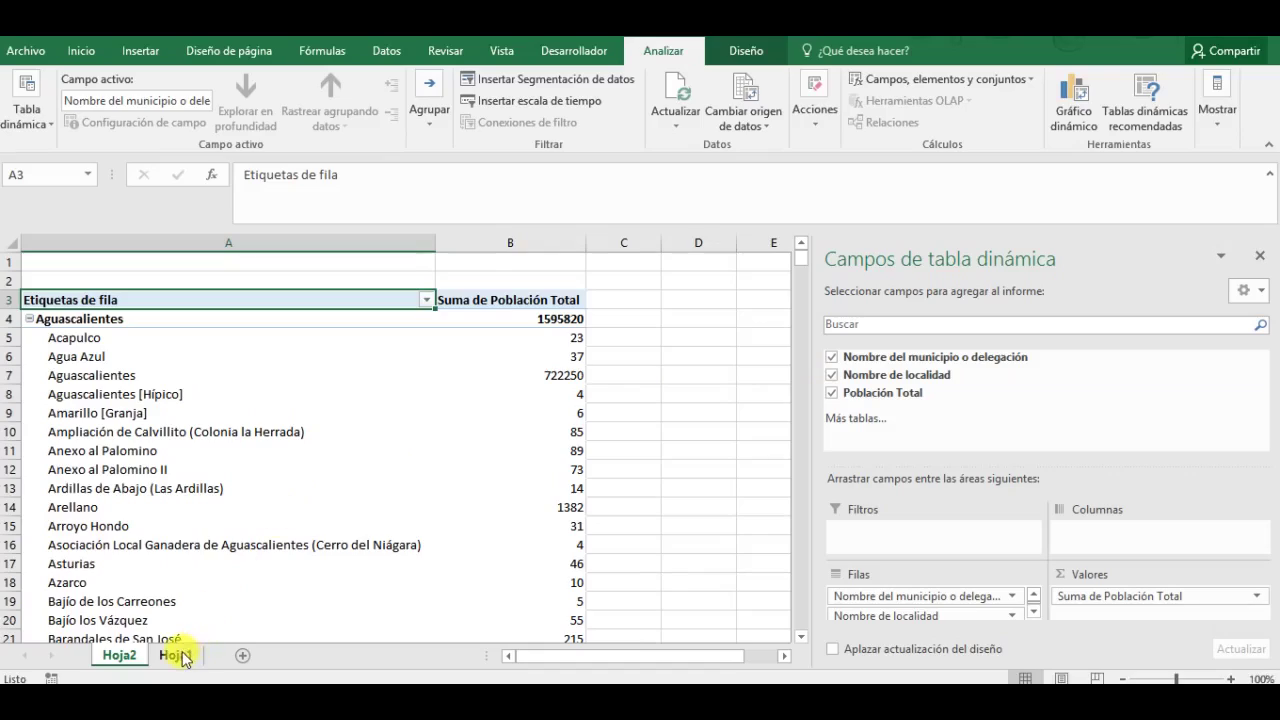
{"action": "mouse_move", "coordinate": [505, 537]}
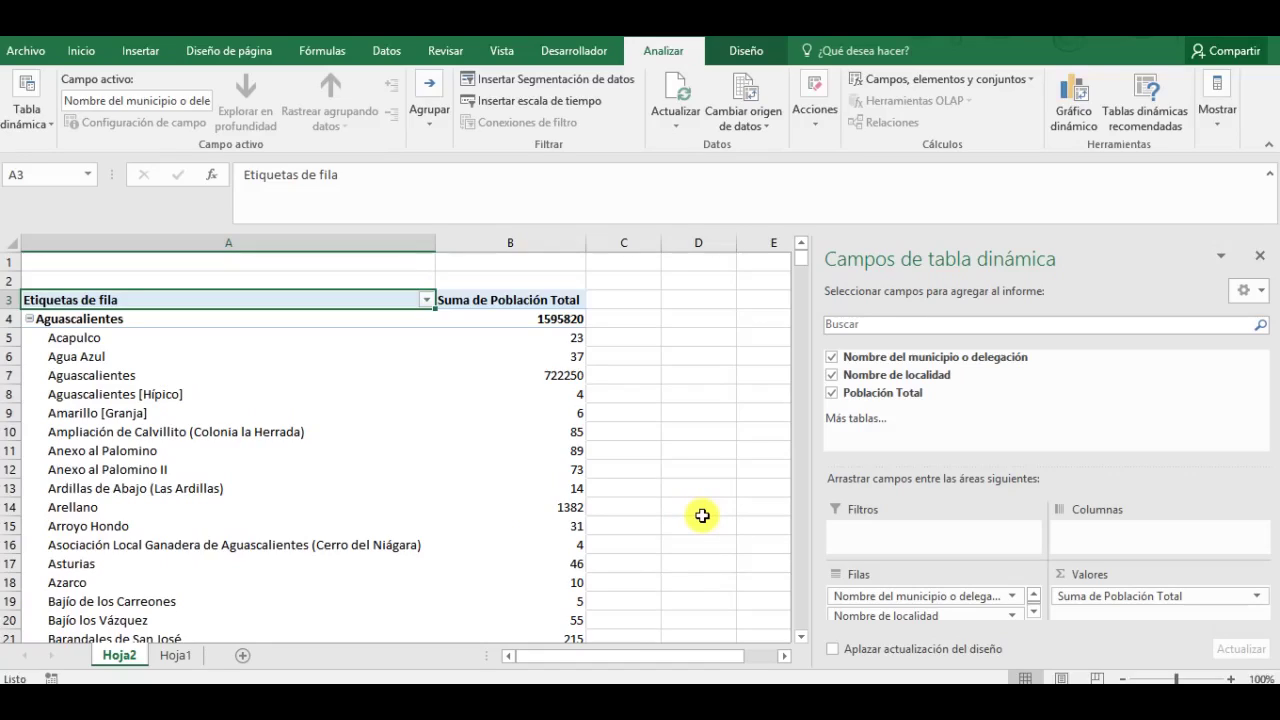
{"action": "mouse_move", "coordinate": [313, 474]}
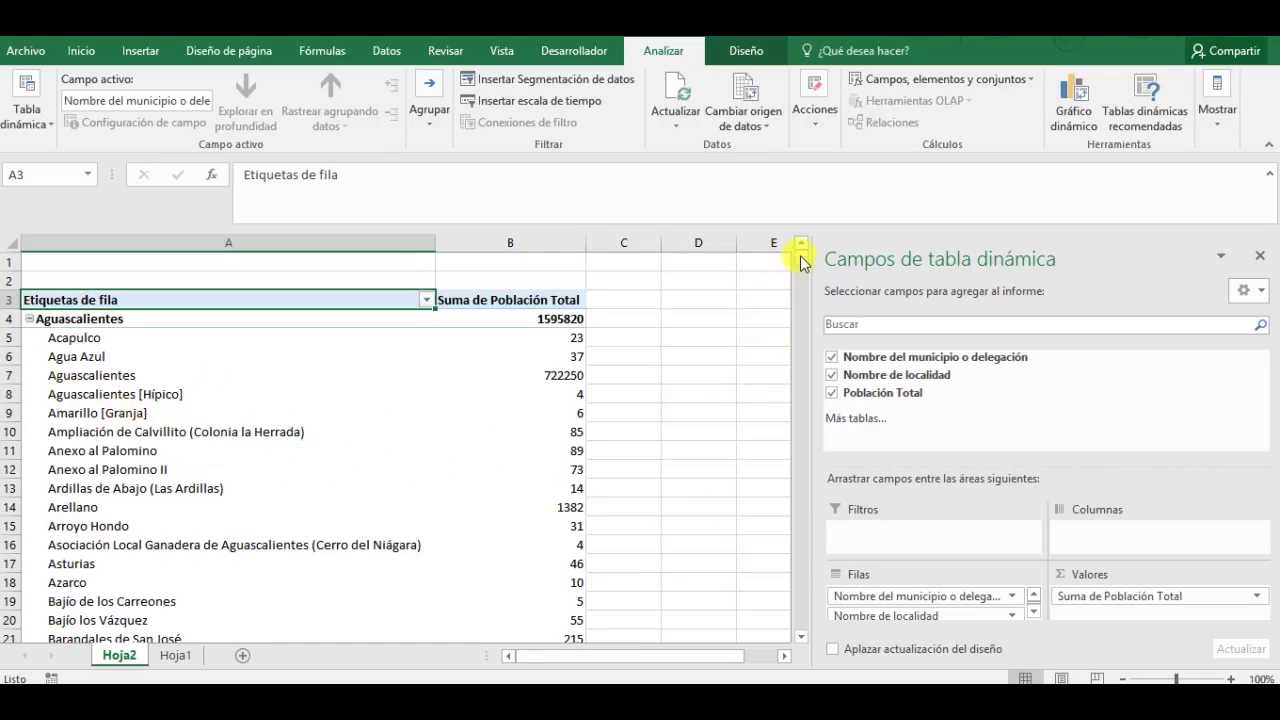
Step: Collapse the ten municipality groups one by one, from Aguascalientes to San José de Gracia
{"action": "mouse_move", "coordinate": [800, 262]}
{"action": "left_mouse_down"}
{"action": "mouse_move", "coordinate": [812, 436]}
{"action": "mouse_move", "coordinate": [801, 254]}
{"action": "left_mouse_up"}
{"action": "left_click", "coordinate": [31, 319]}
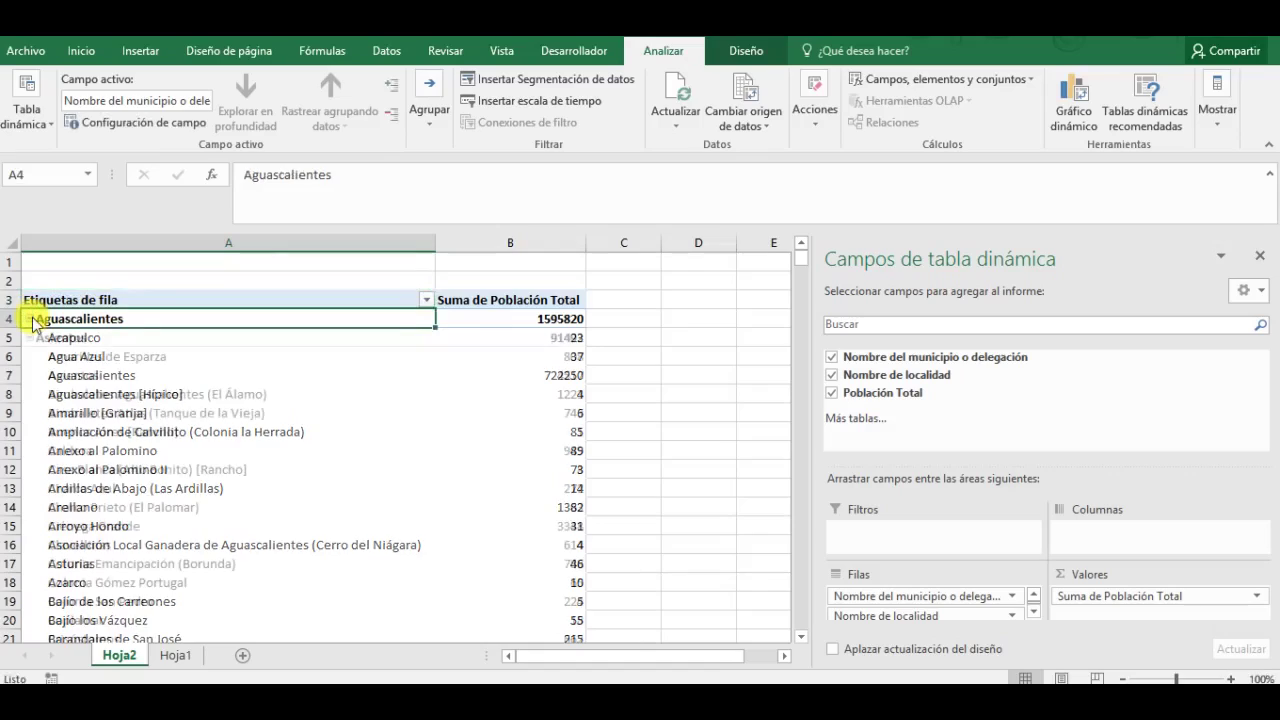
{"action": "left_click", "coordinate": [30, 338]}
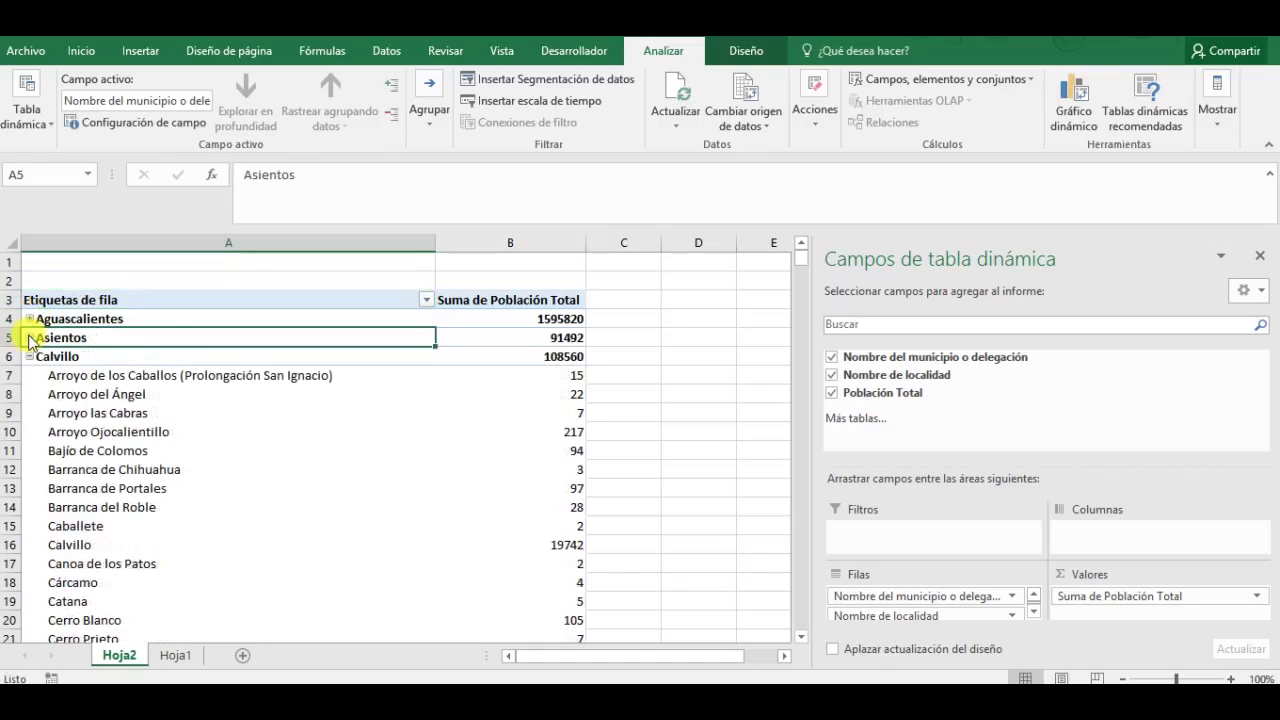
{"action": "left_click", "coordinate": [30, 357]}
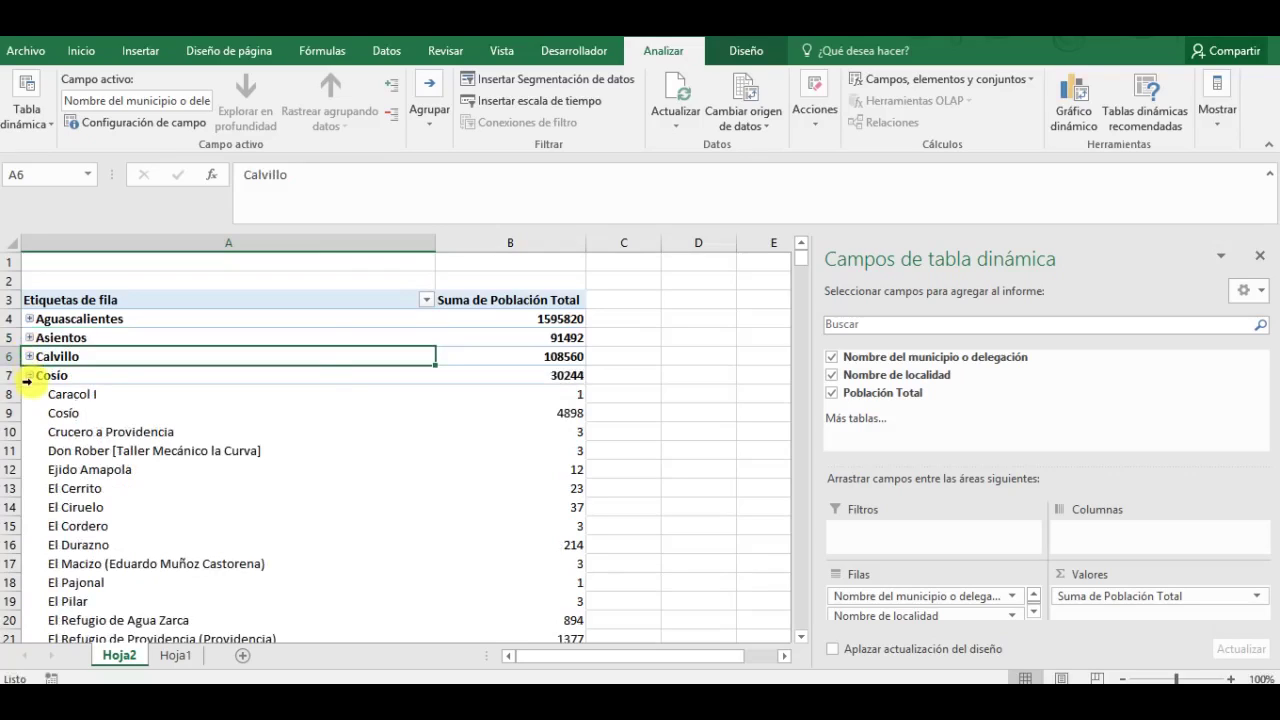
{"action": "left_click", "coordinate": [30, 376]}
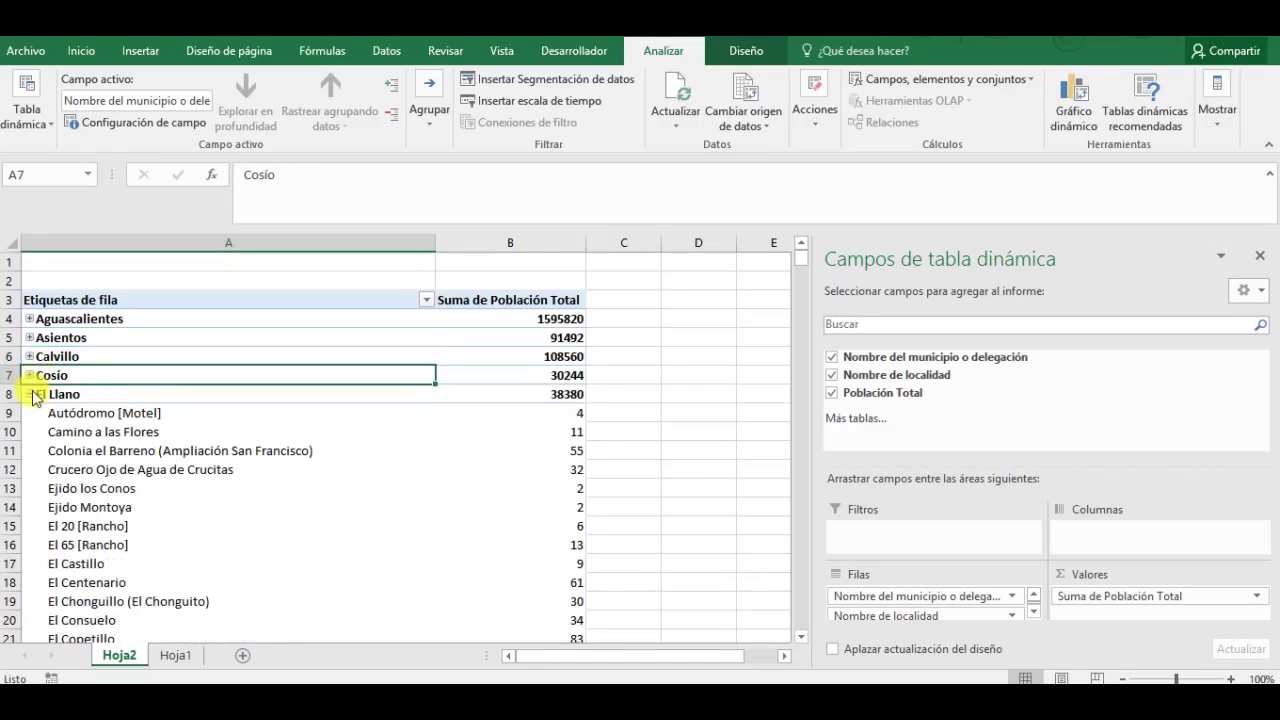
{"action": "left_click", "coordinate": [30, 394]}
{"action": "left_click", "coordinate": [30, 413]}
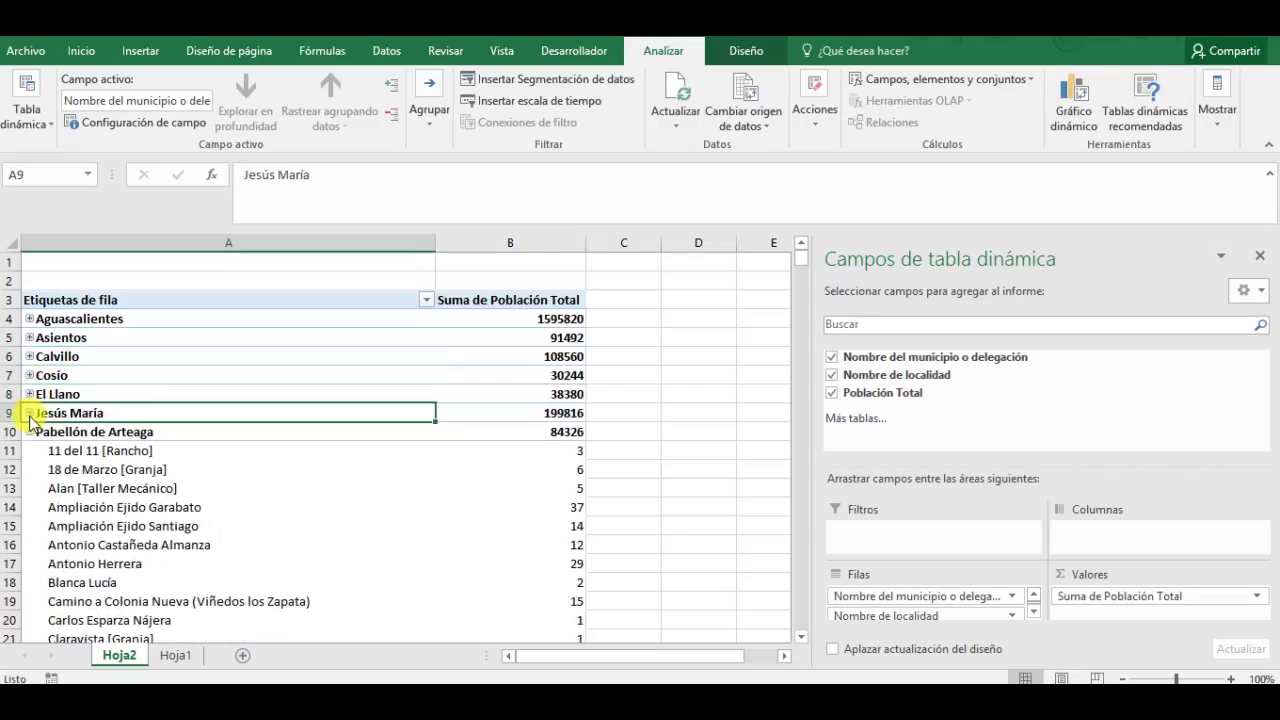
{"action": "left_click", "coordinate": [30, 432]}
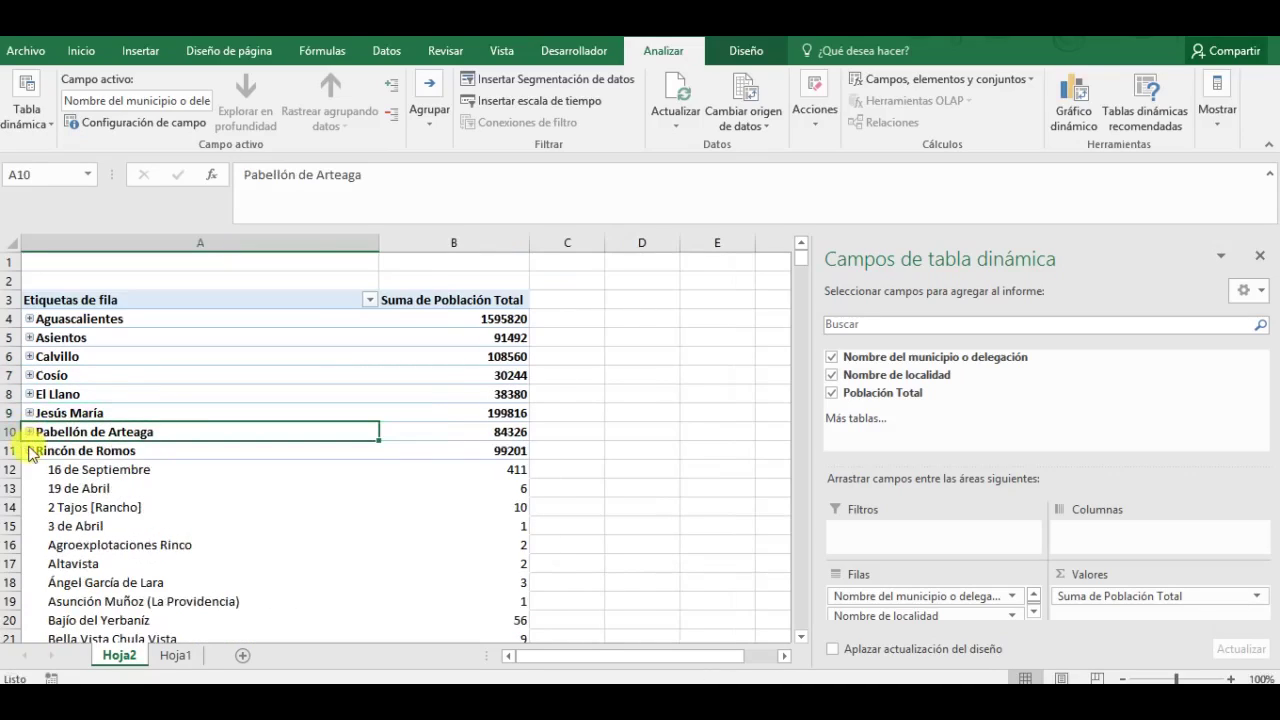
{"action": "left_click", "coordinate": [30, 451]}
{"action": "left_click", "coordinate": [30, 470]}
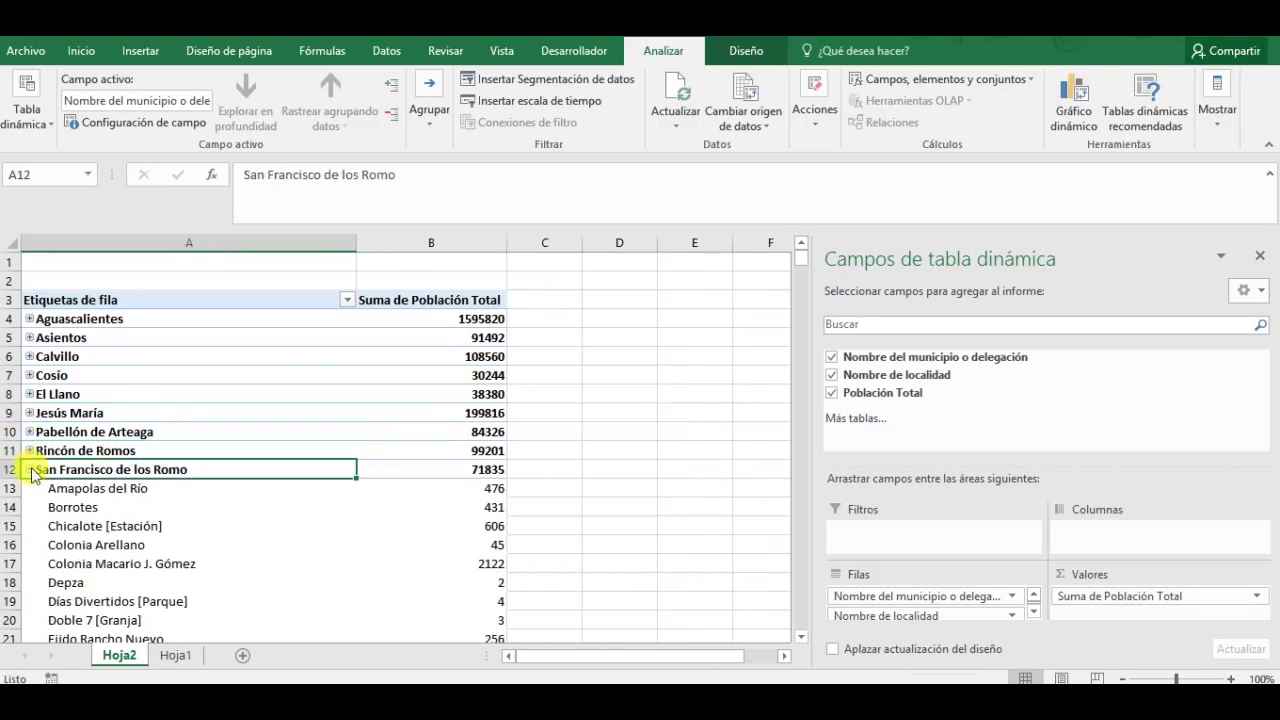
{"action": "left_click", "coordinate": [30, 489]}
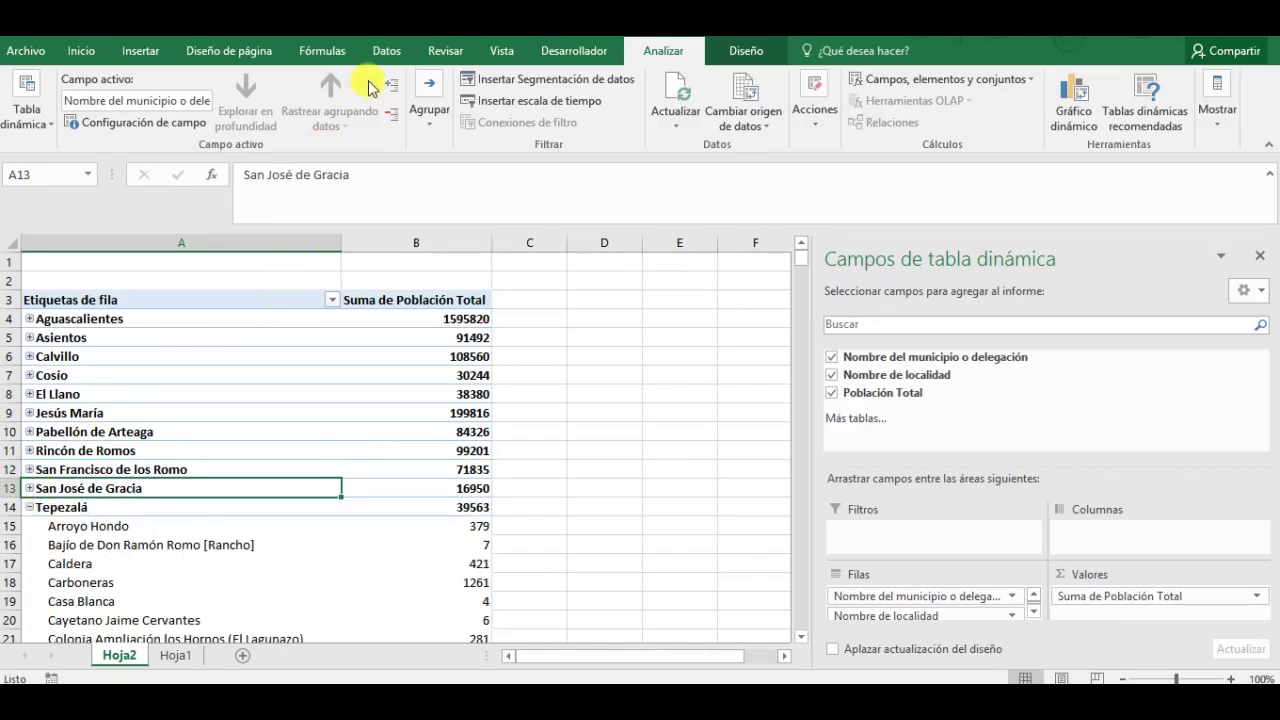
Step: Use Contraer campo and Expandir campo to collapse, expand, then collapse all municipalities
{"action": "left_click", "coordinate": [393, 113]}
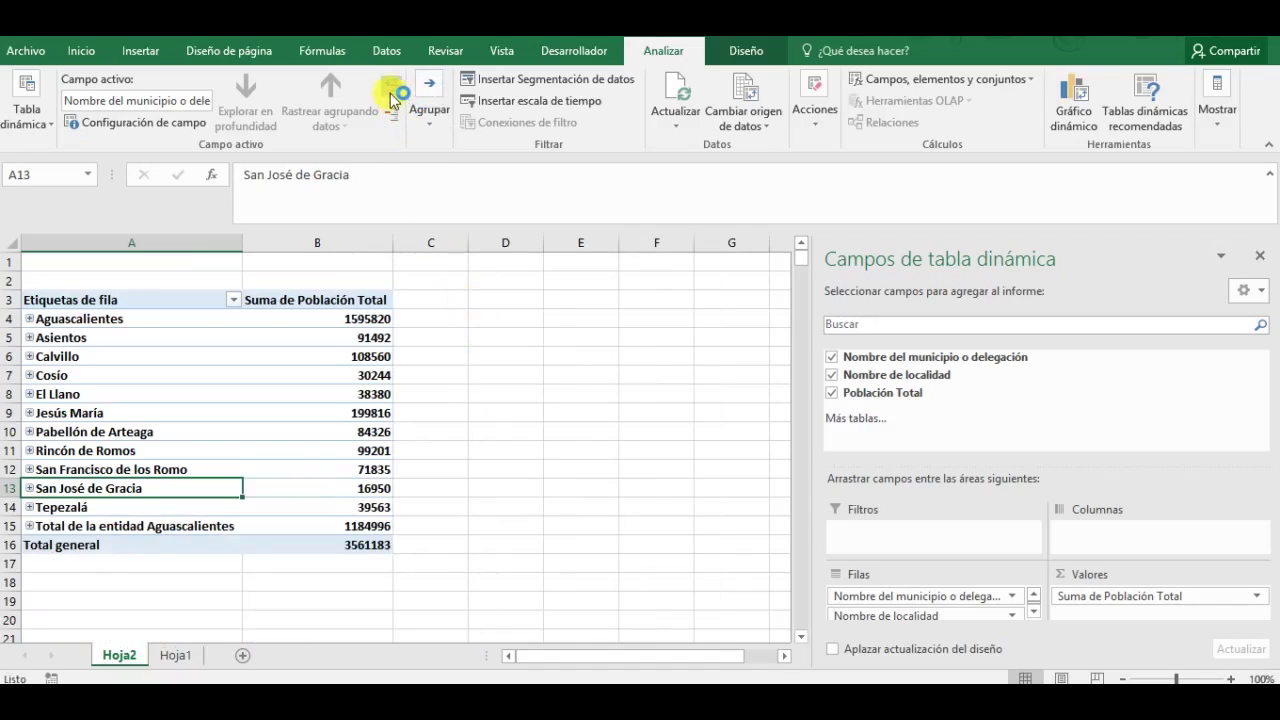
{"action": "left_click", "coordinate": [391, 100]}
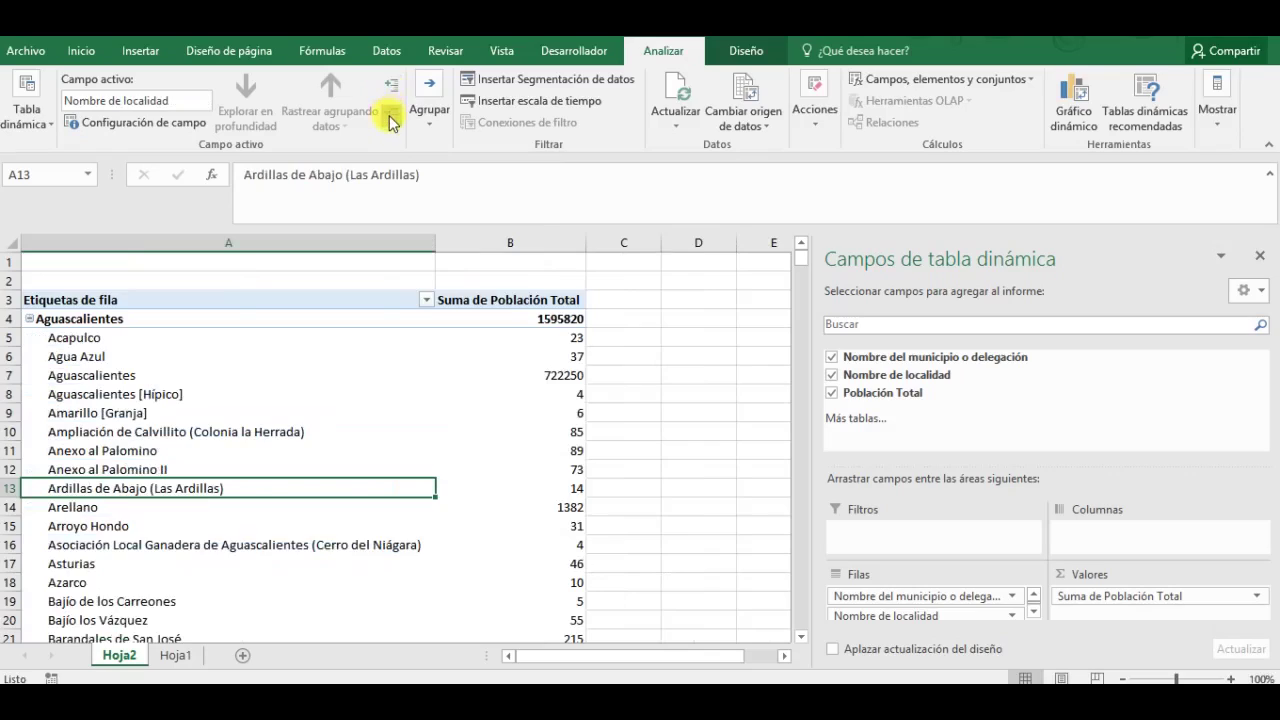
{"action": "left_click", "coordinate": [392, 114]}
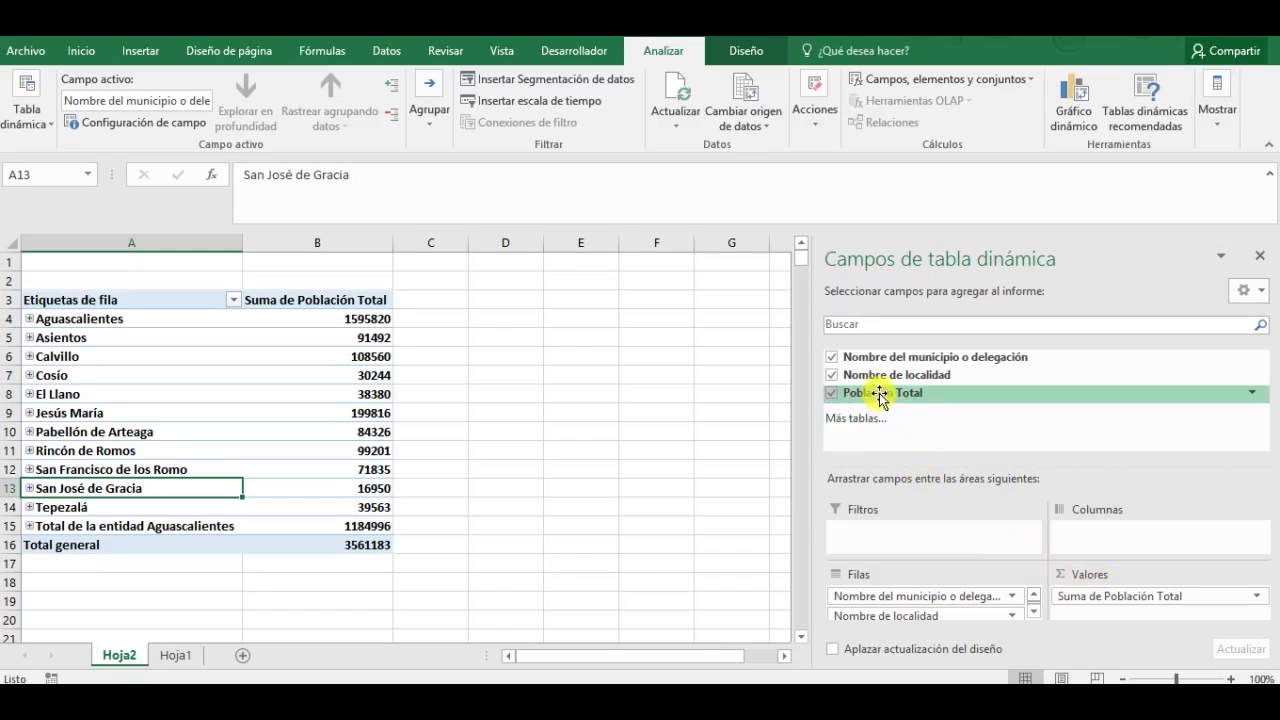
Step: Add Población Total to Valores as a second population column
{"action": "left_click_drag", "start_coordinate": [877, 393], "coordinate": [1103, 606]}
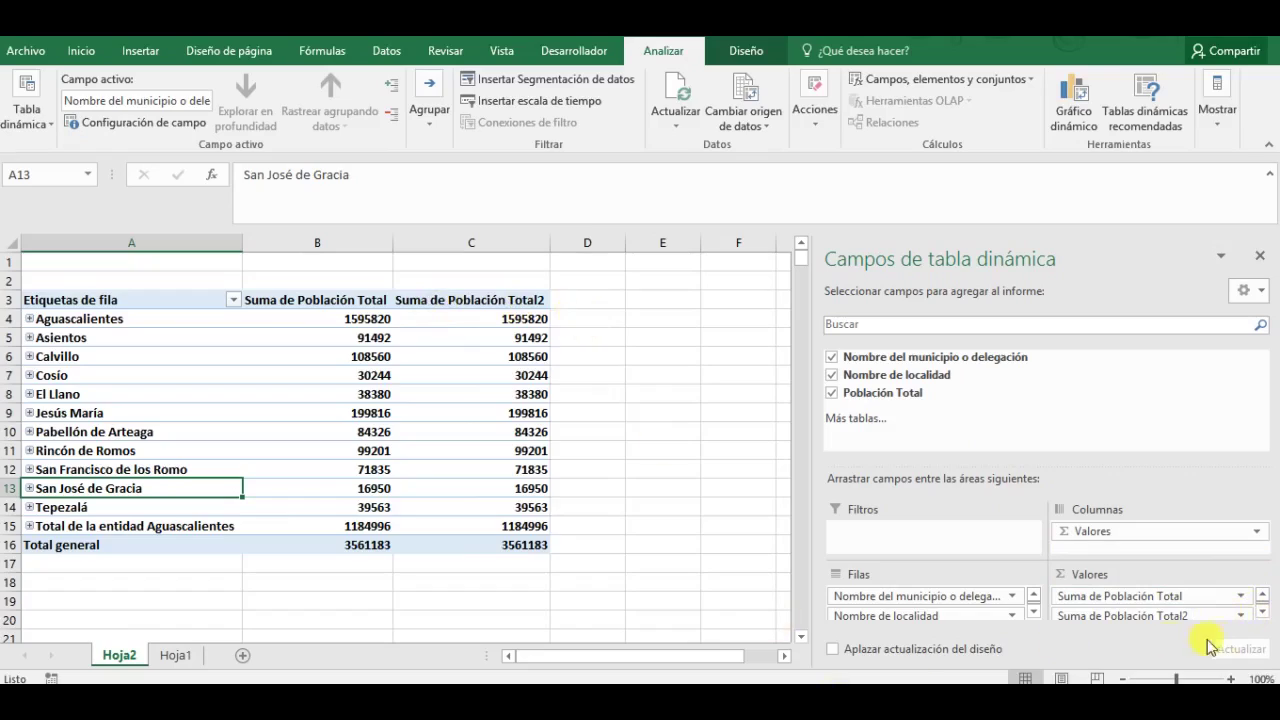
{"action": "left_click", "coordinate": [1242, 616]}
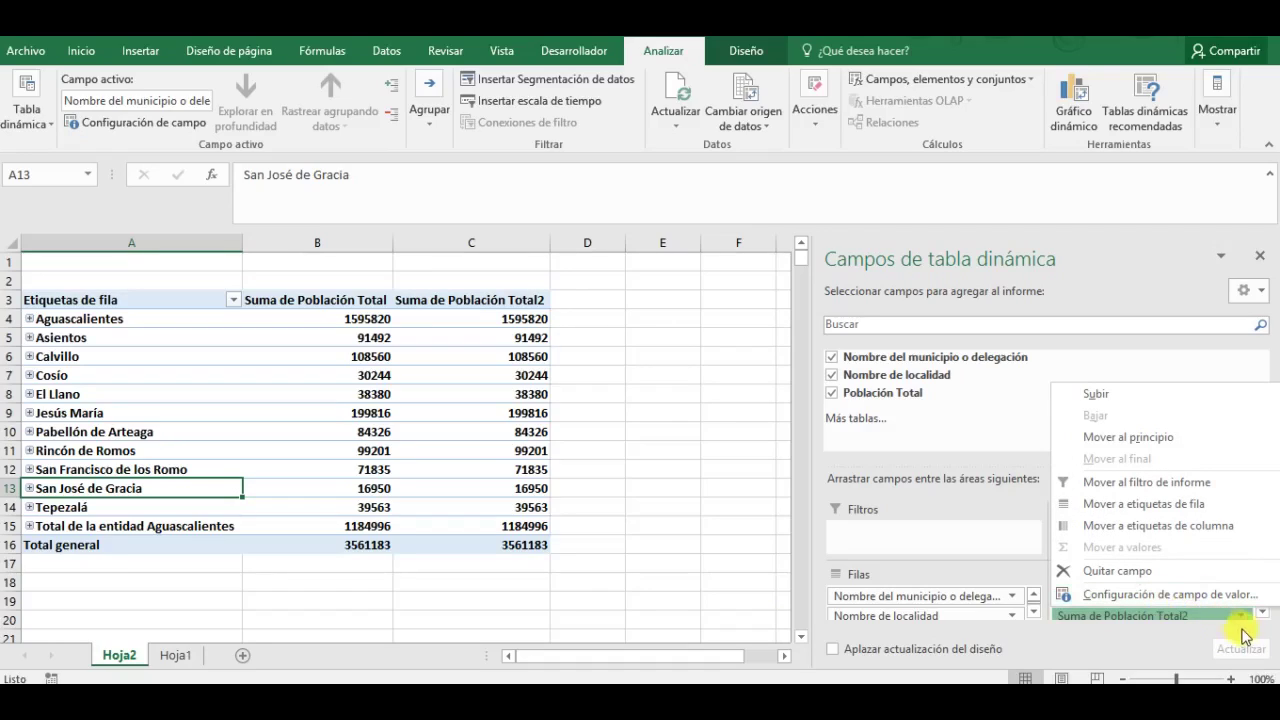
{"action": "left_click", "coordinate": [1243, 630]}
{"action": "left_click", "coordinate": [1240, 613]}
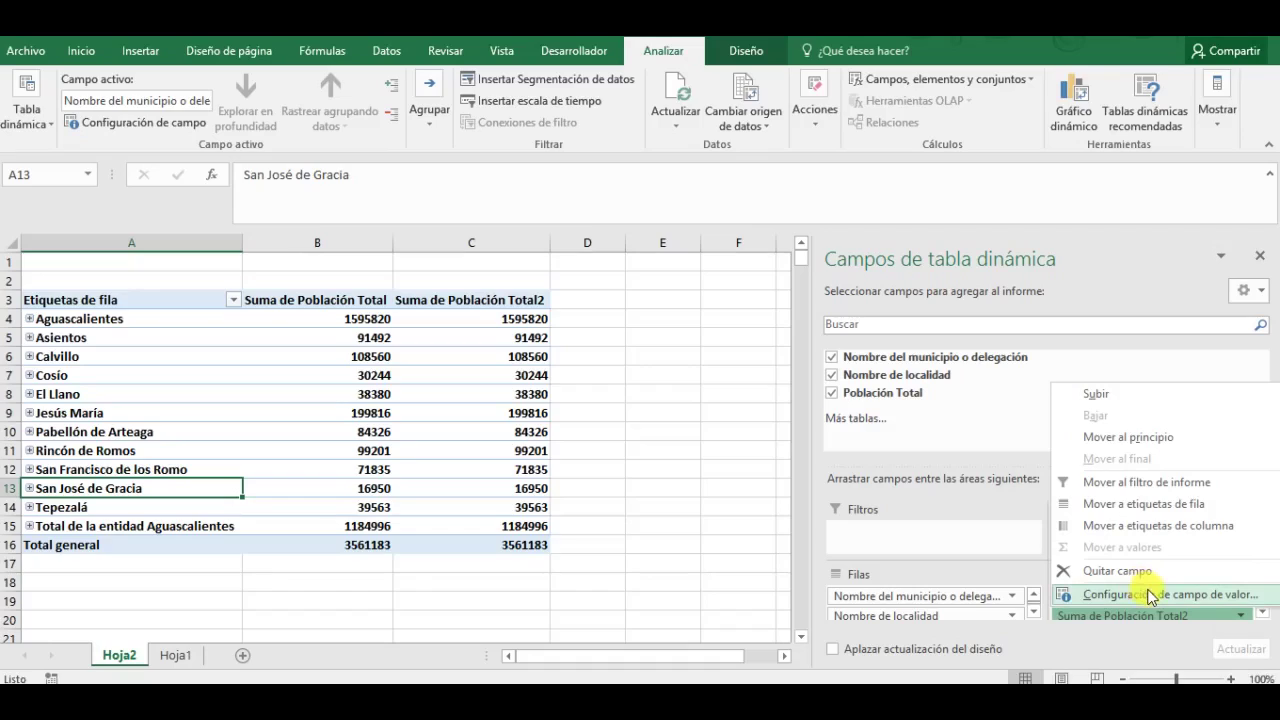
{"action": "left_click", "coordinate": [1150, 595]}
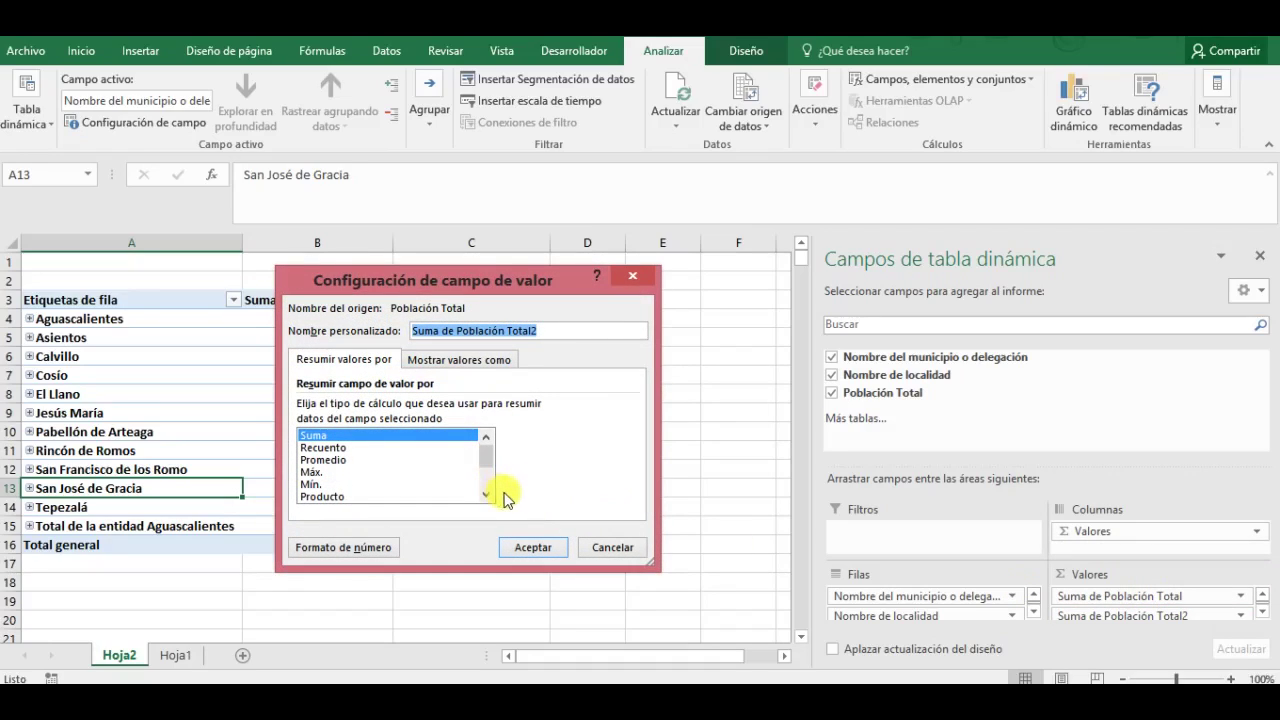
Step: Summarize the second population column by Promedio, showing each municipality's average
{"action": "left_click", "coordinate": [330, 460]}
{"action": "left_click", "coordinate": [329, 473]}
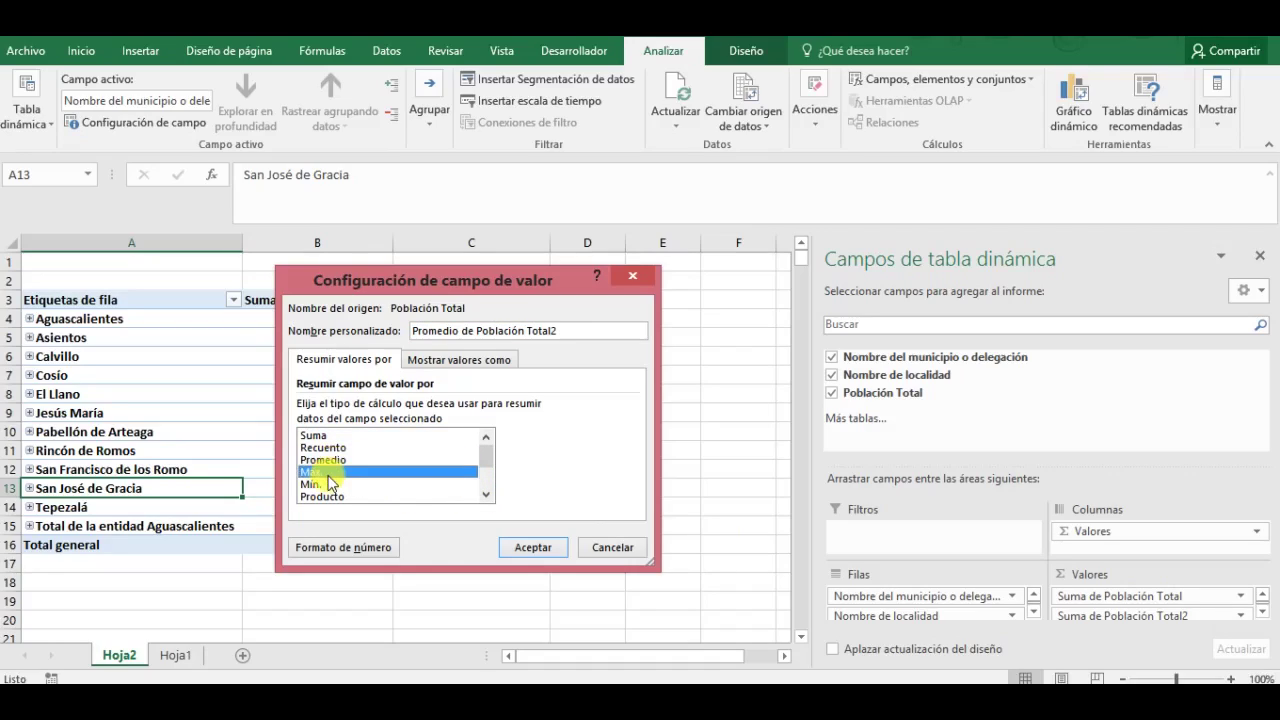
{"action": "left_click", "coordinate": [345, 483]}
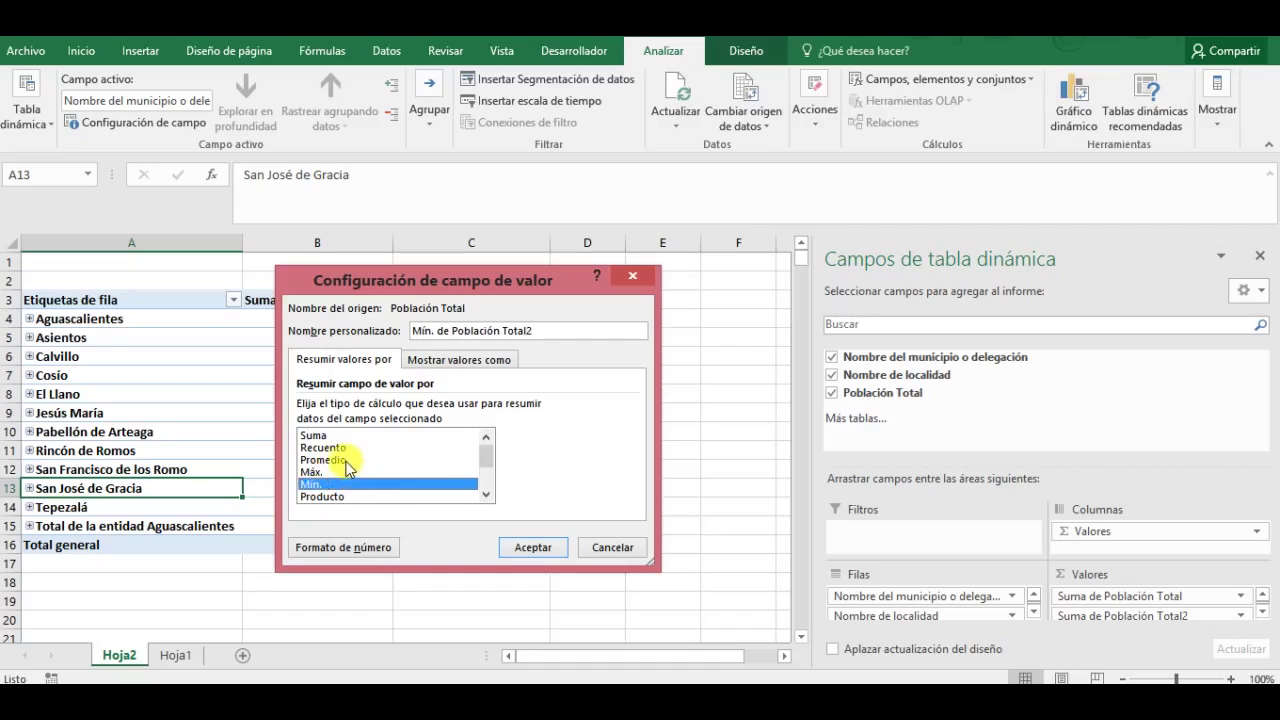
{"action": "left_click", "coordinate": [345, 461]}
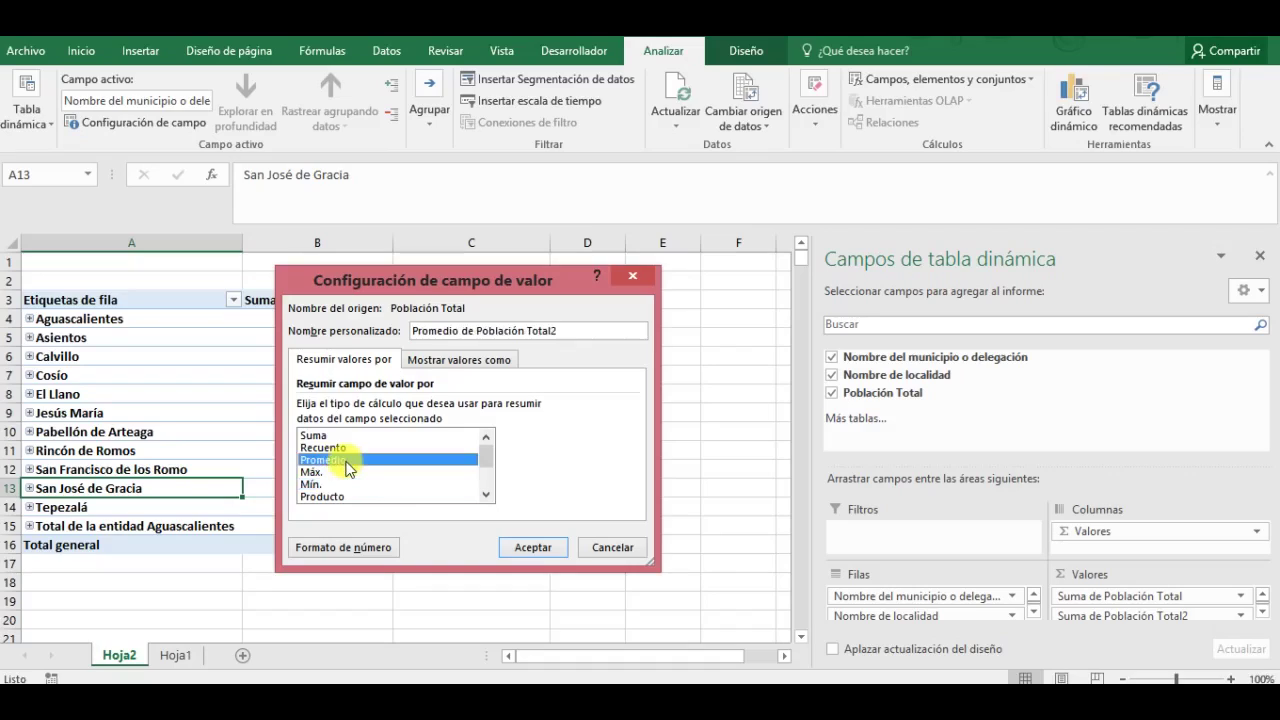
{"action": "left_click", "coordinate": [530, 550]}
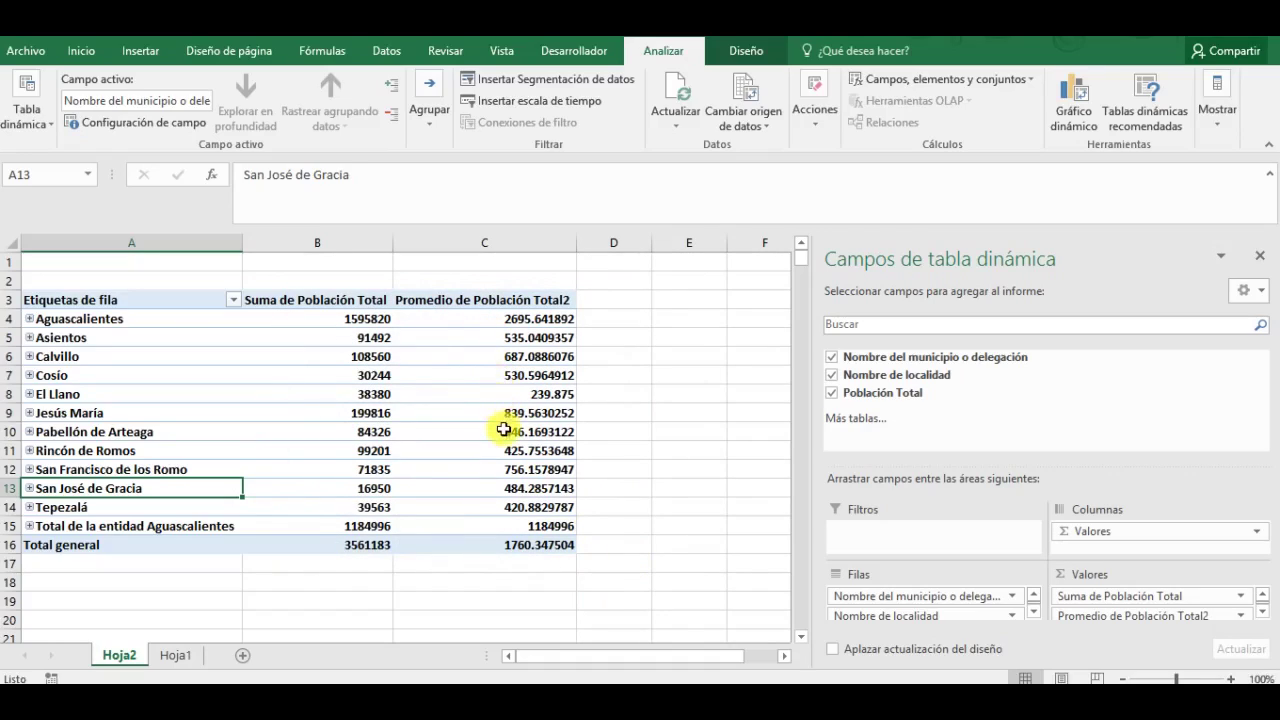
{"action": "mouse_move", "coordinate": [503, 433]}
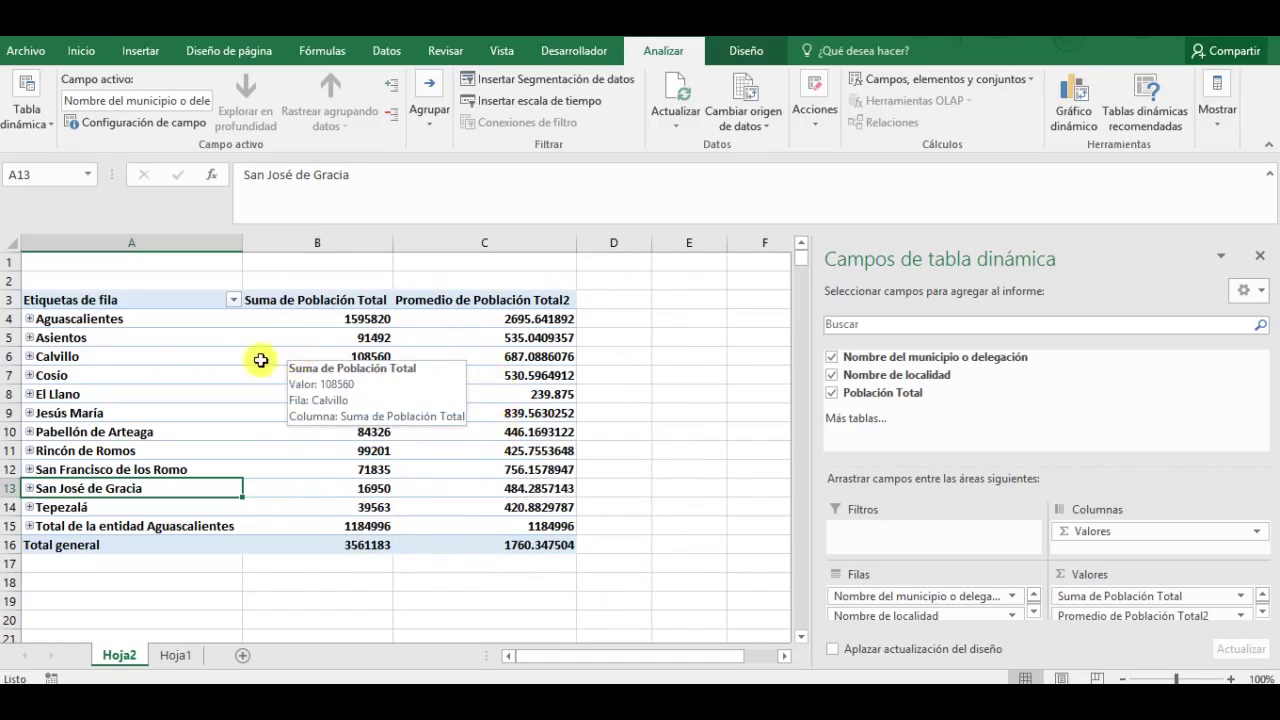
{"action": "left_click", "coordinate": [30, 338]}
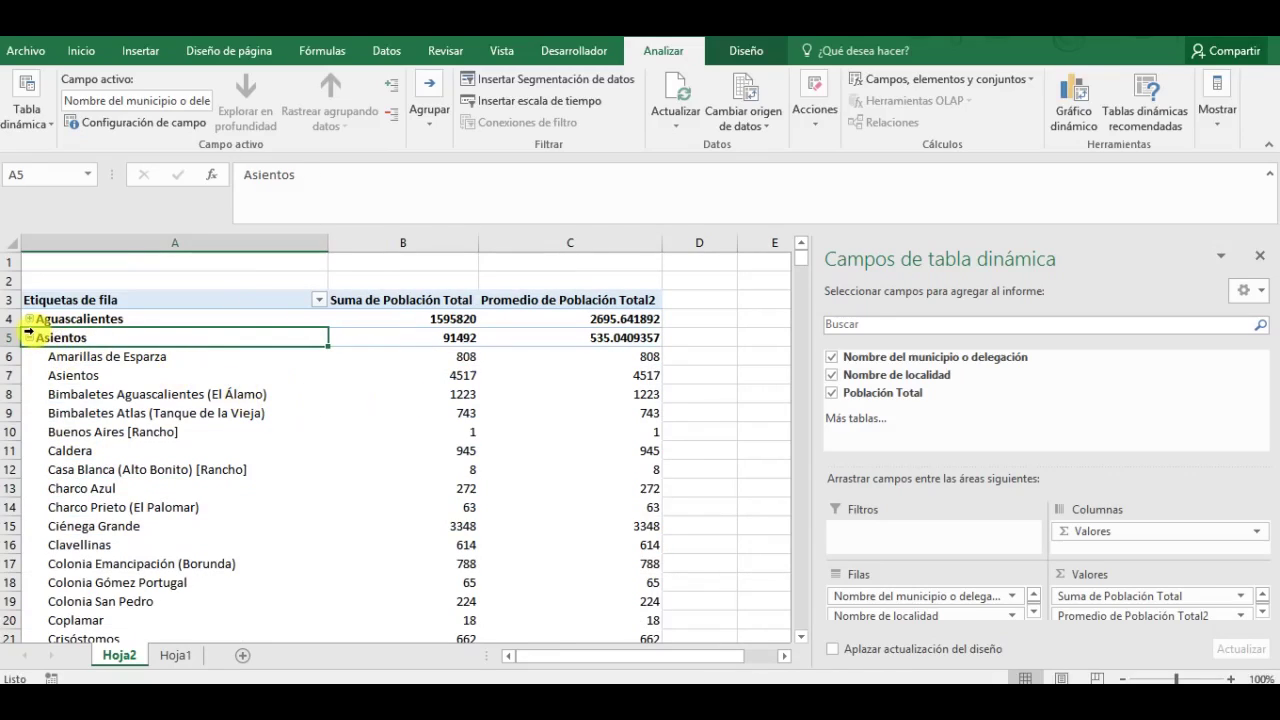
{"action": "mouse_move", "coordinate": [617, 342]}
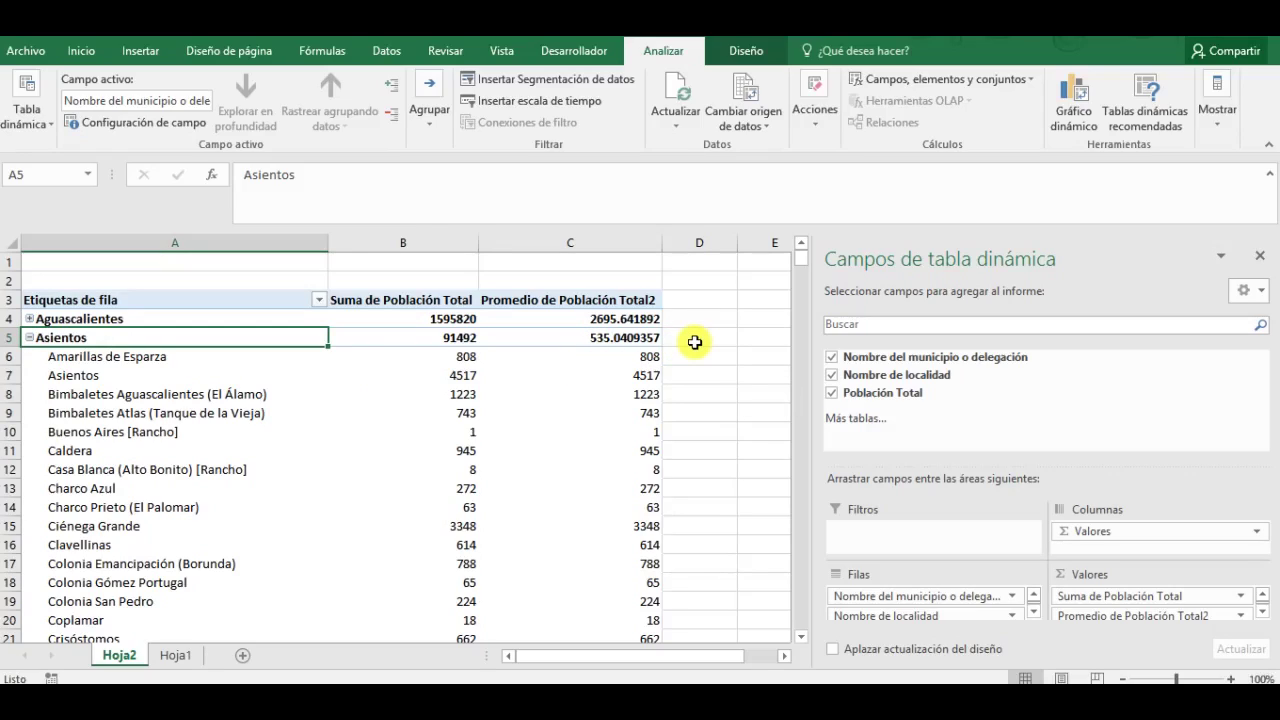
{"action": "left_click", "coordinate": [31, 339]}
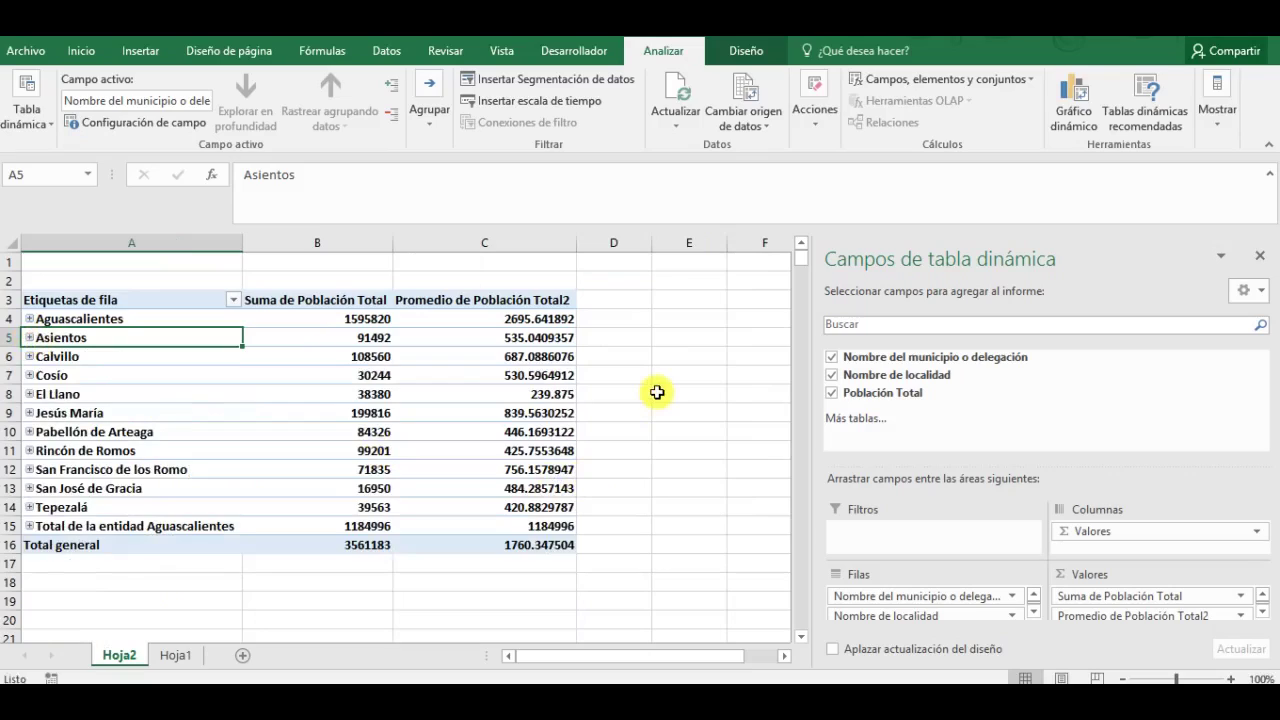
{"action": "left_click", "coordinate": [611, 314]}
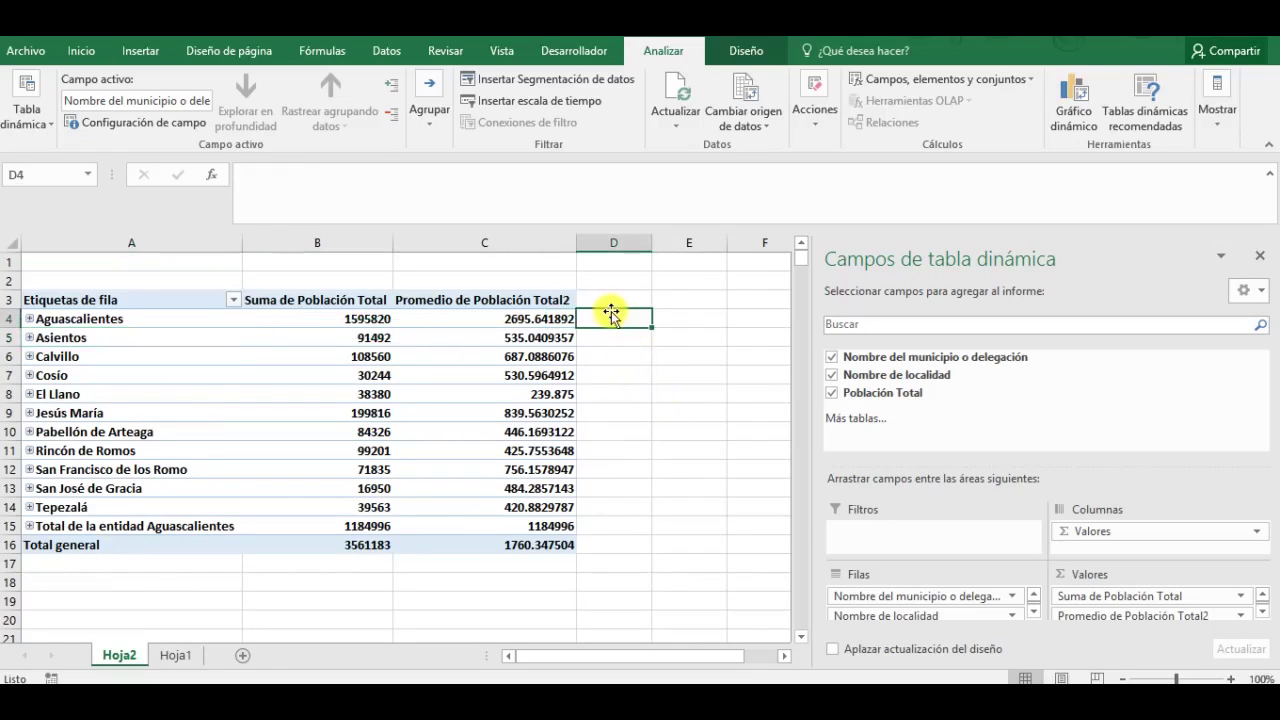
{"action": "left_click", "coordinate": [524, 303]}
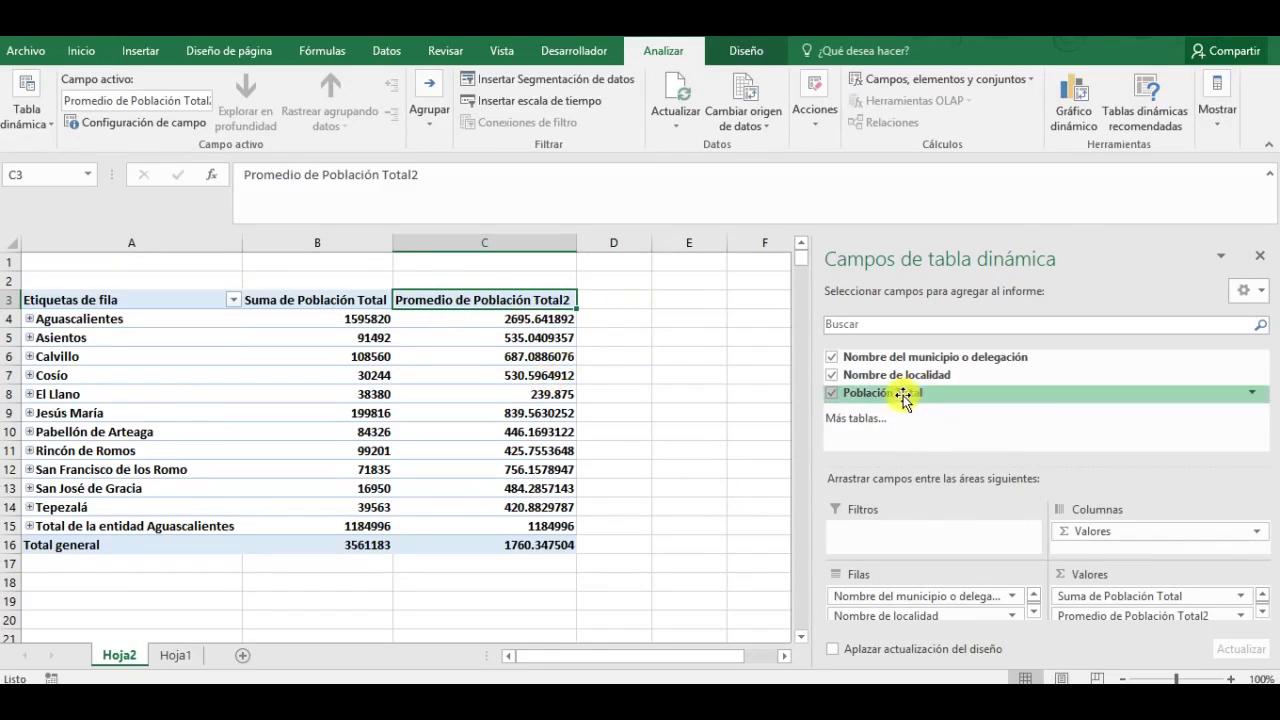
Step: Add another Población Total value column summarized by Máx., e.g. Aguascalientes 797010
{"action": "left_click_drag", "start_coordinate": [903, 397], "coordinate": [1119, 592]}
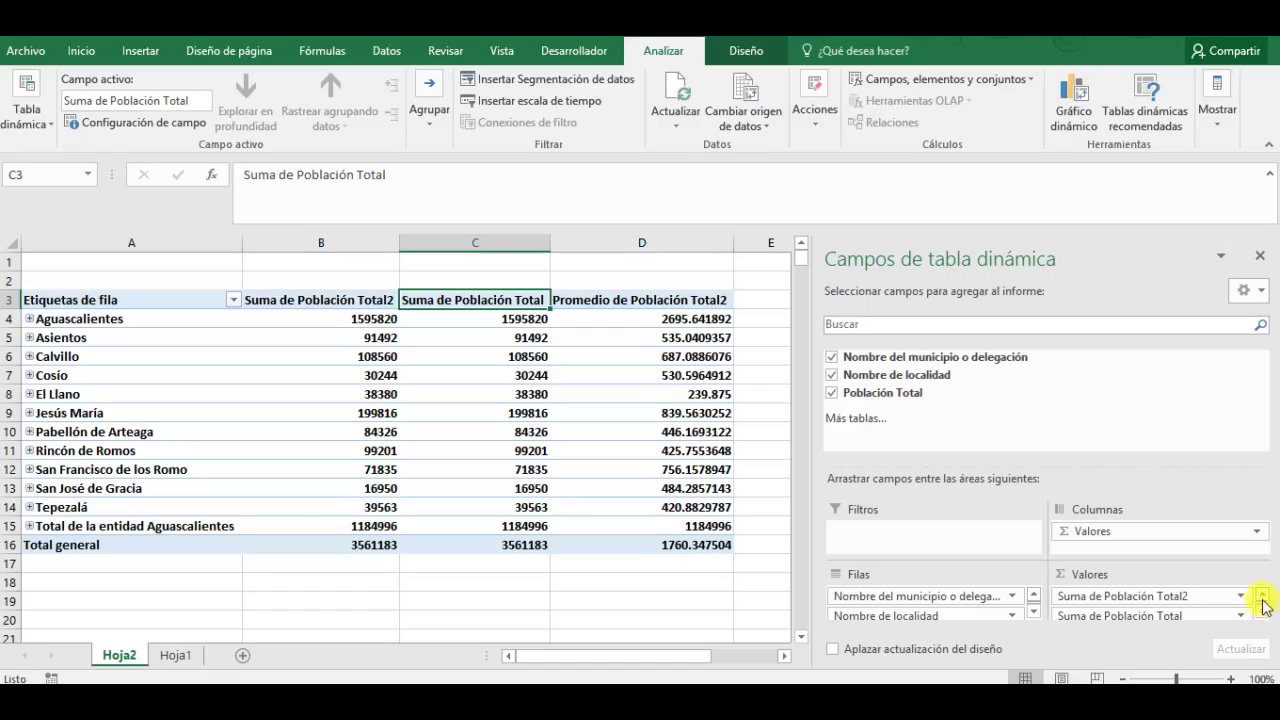
{"action": "left_click", "coordinate": [1242, 598]}
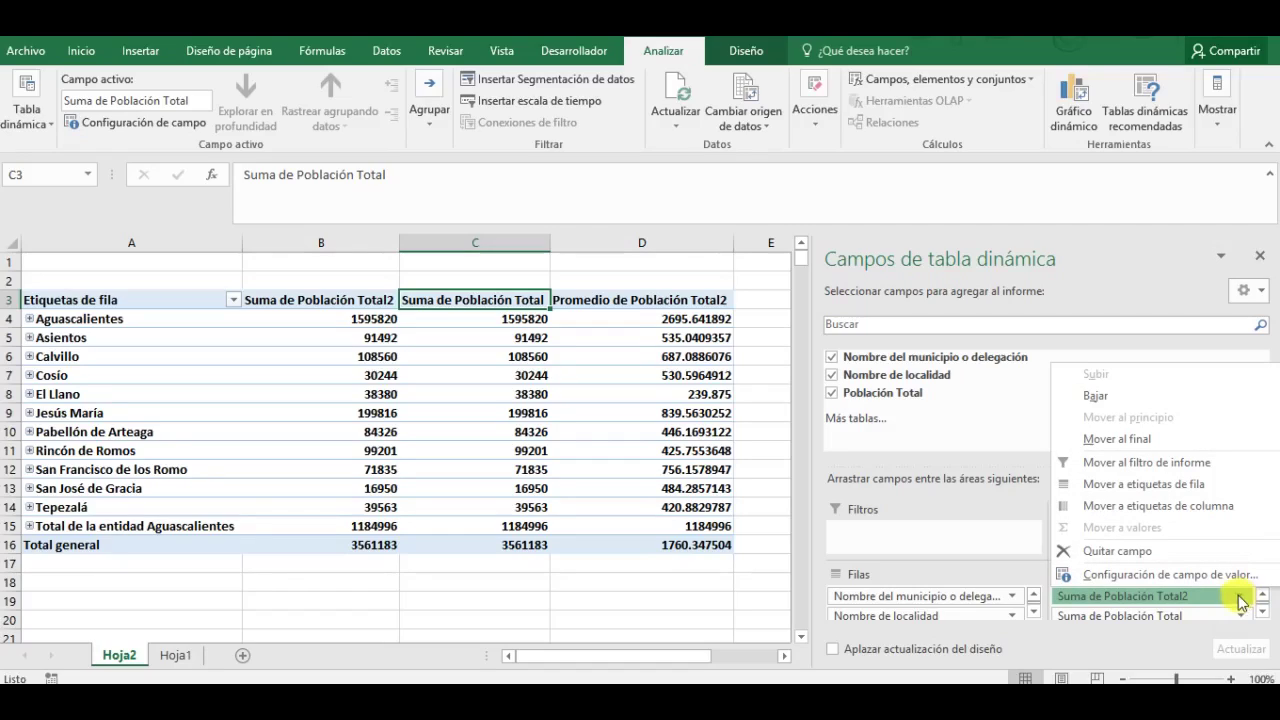
{"action": "left_click", "coordinate": [1164, 577]}
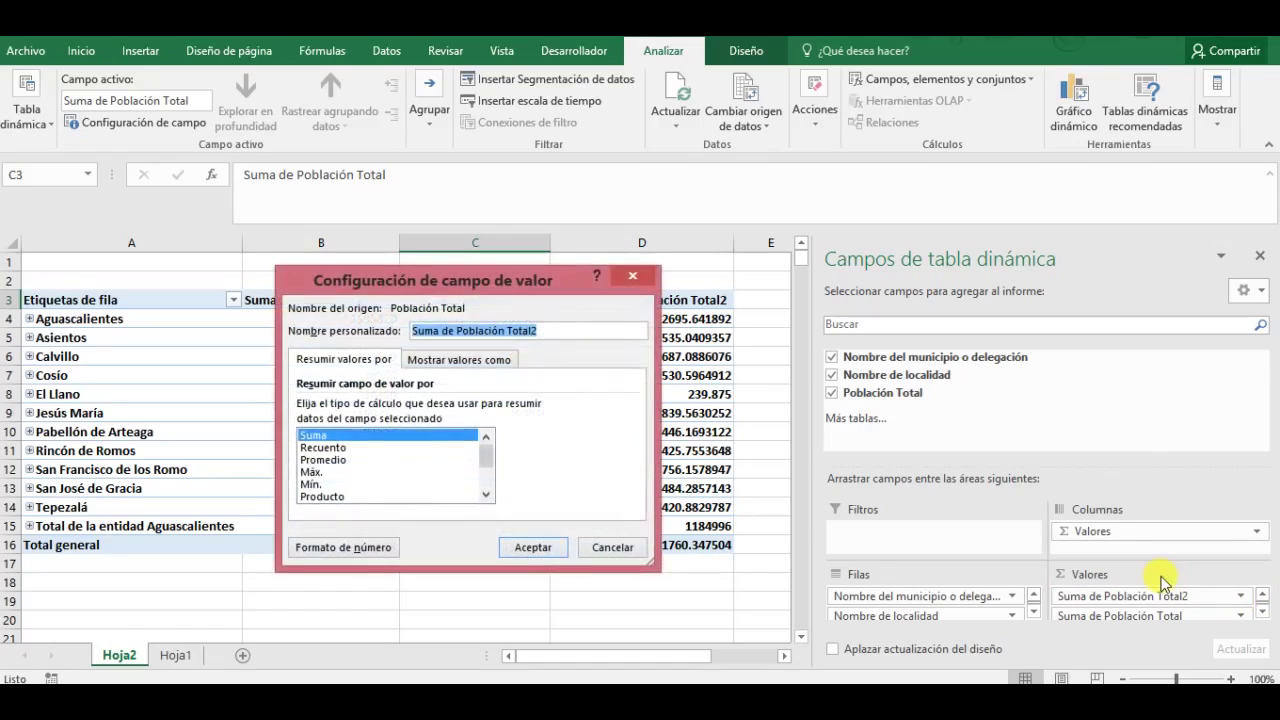
{"action": "left_click", "coordinate": [314, 472]}
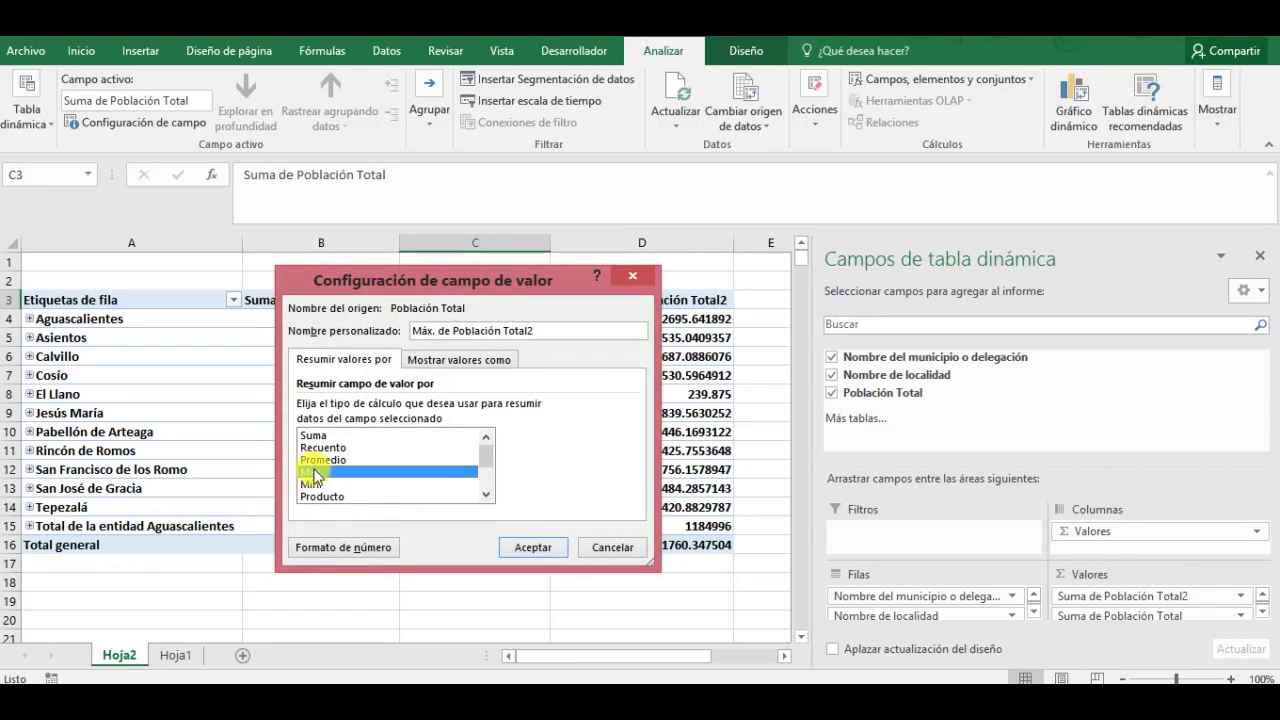
{"action": "left_click", "coordinate": [543, 552]}
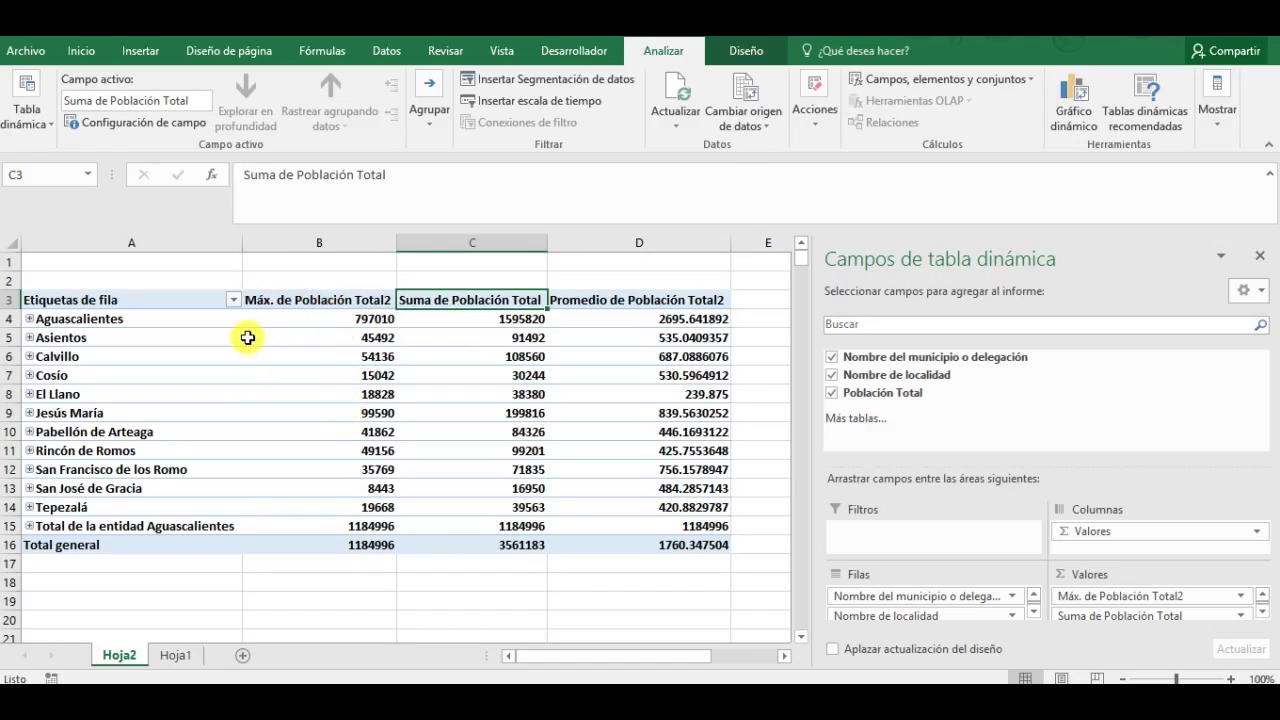
{"action": "left_click", "coordinate": [31, 320]}
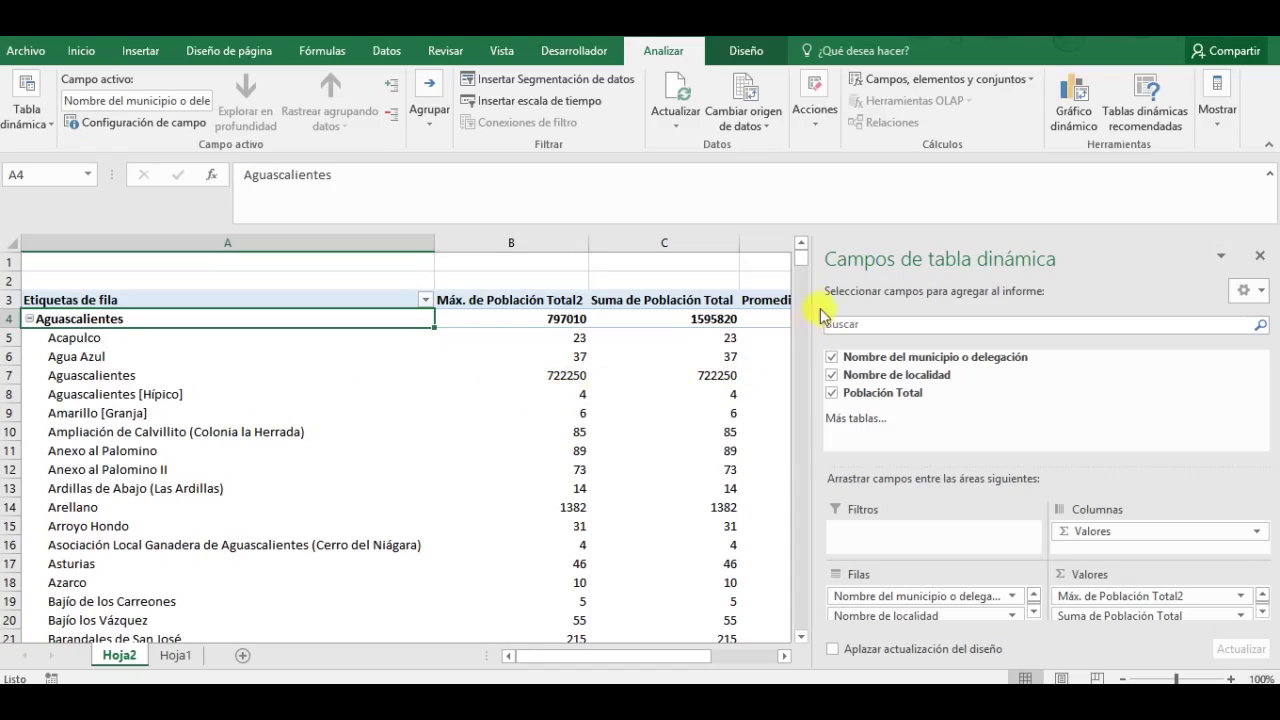
{"action": "left_click_drag", "start_coordinate": [803, 256], "coordinate": [811, 358]}
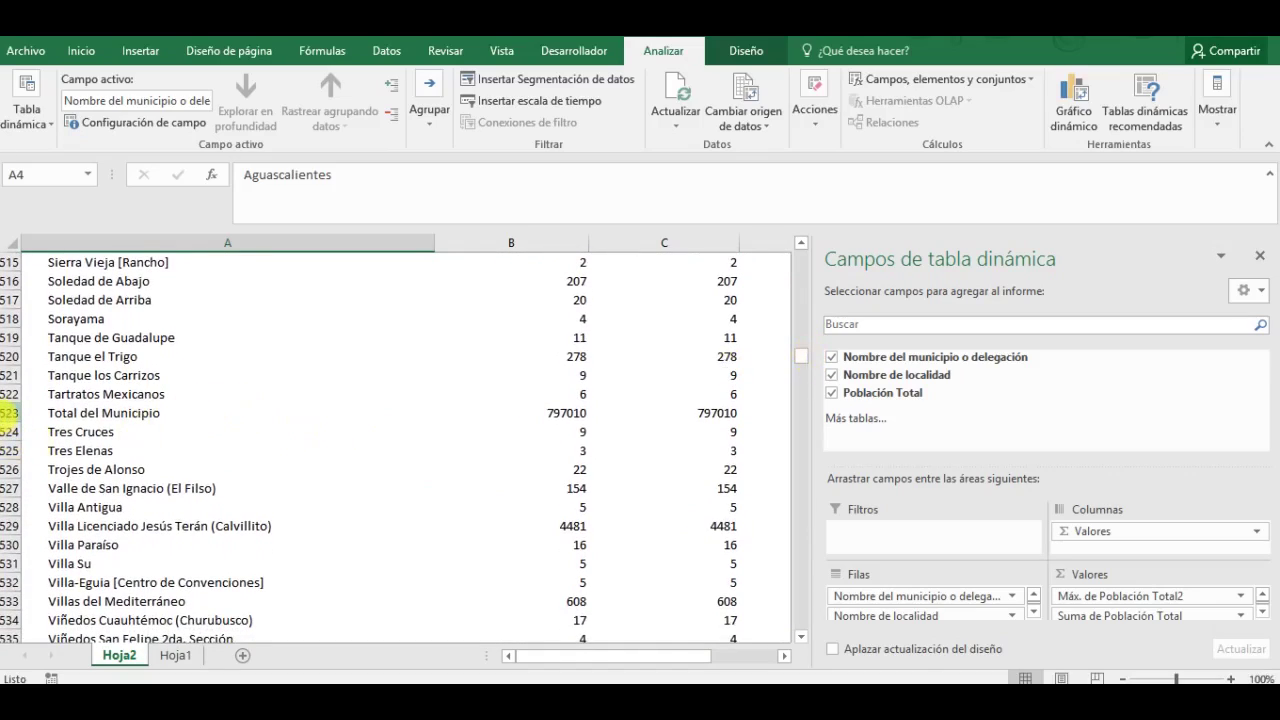
{"action": "left_click", "coordinate": [8, 412]}
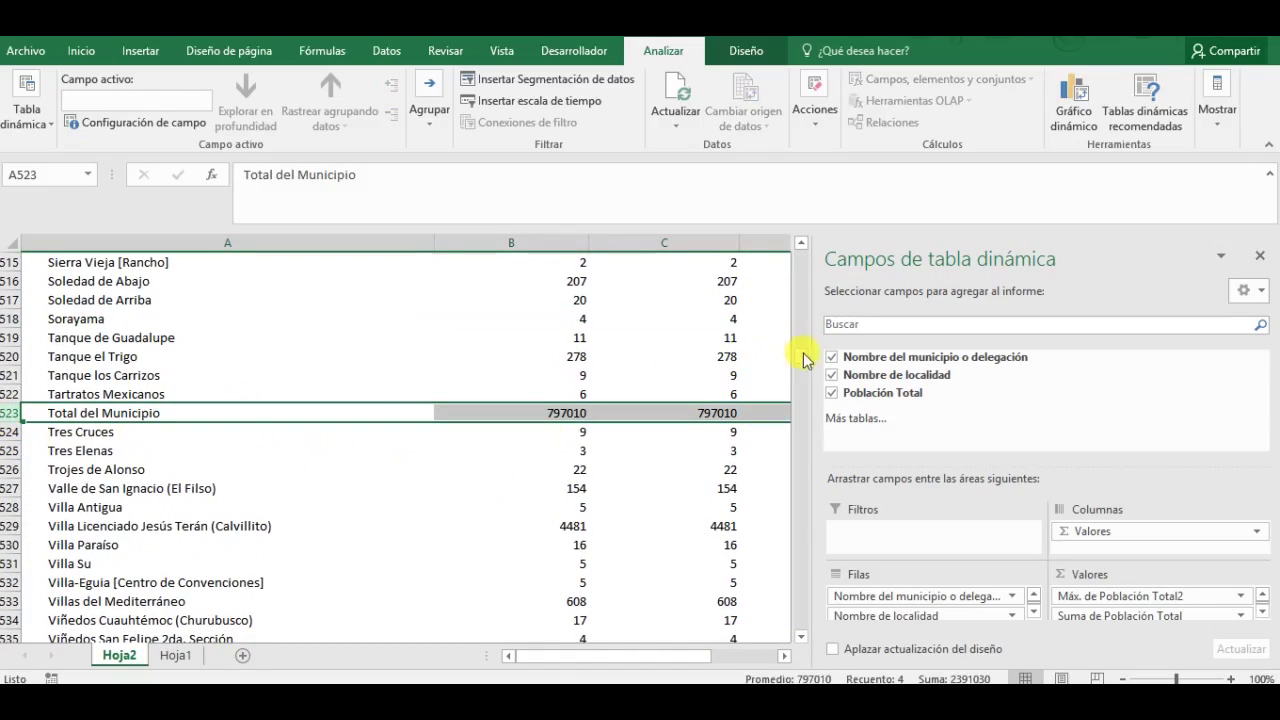
{"action": "left_click_drag", "start_coordinate": [804, 358], "coordinate": [805, 252]}
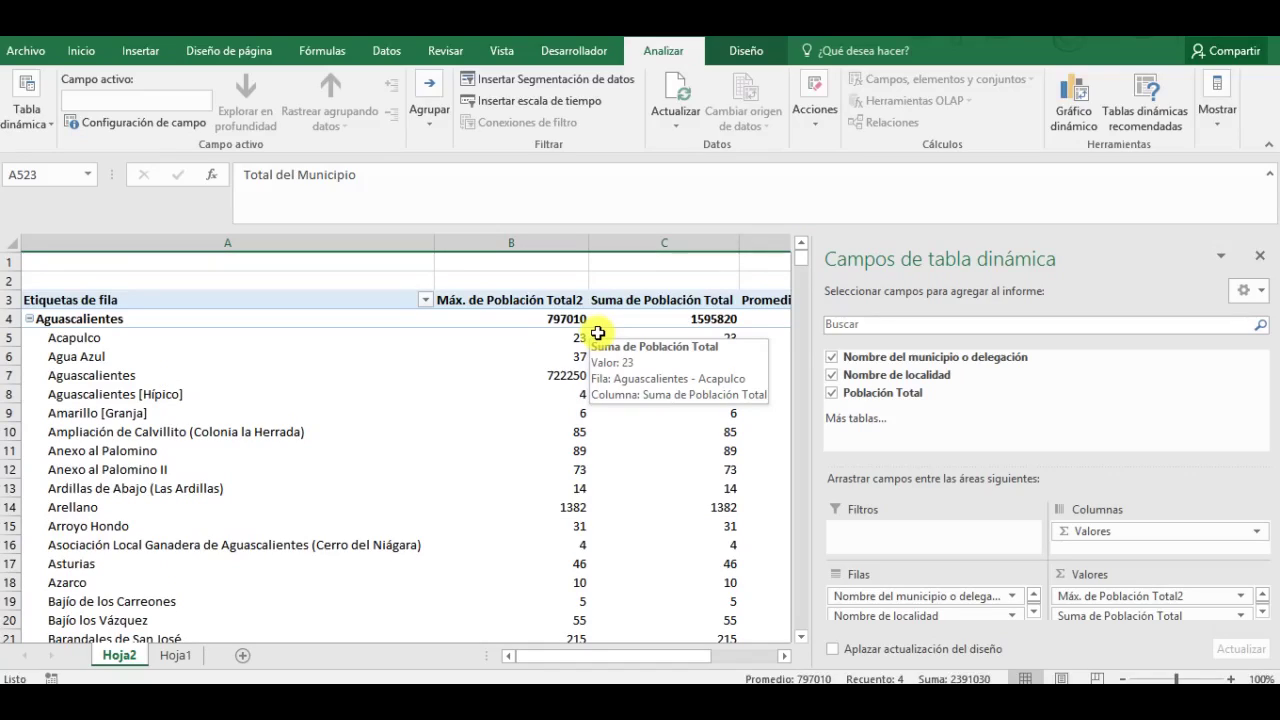
{"action": "left_click", "coordinate": [29, 319]}
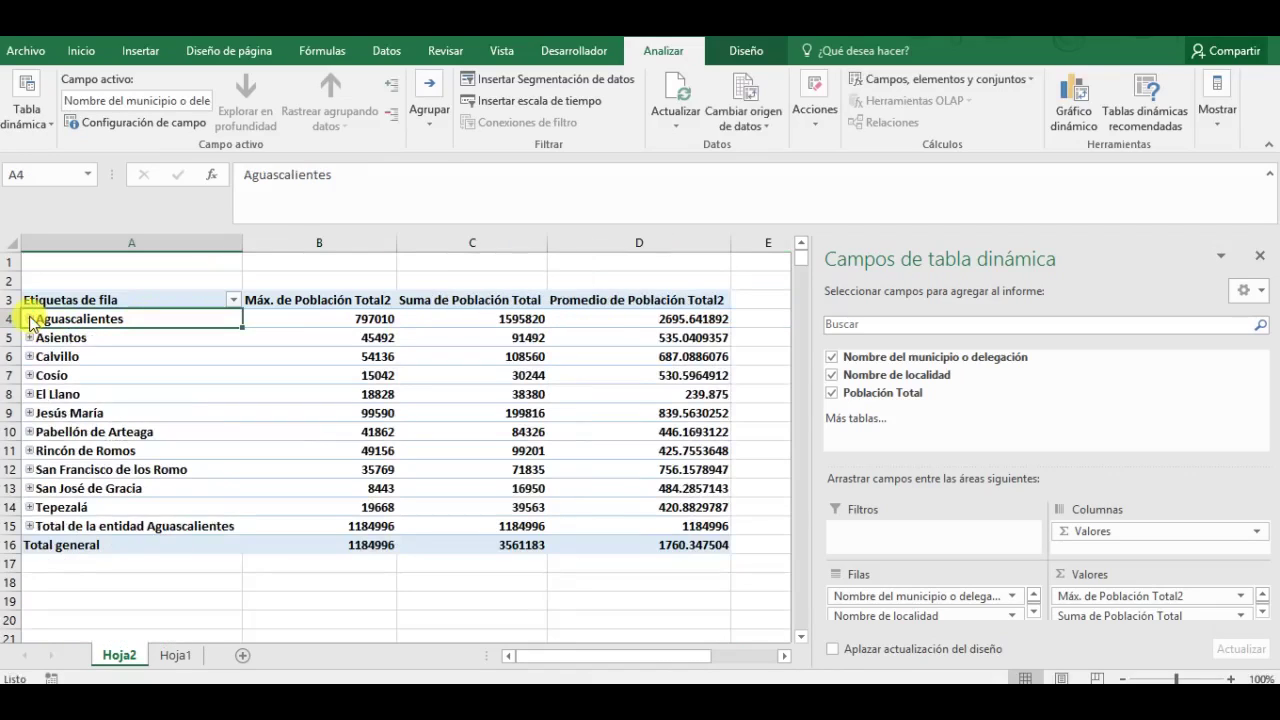